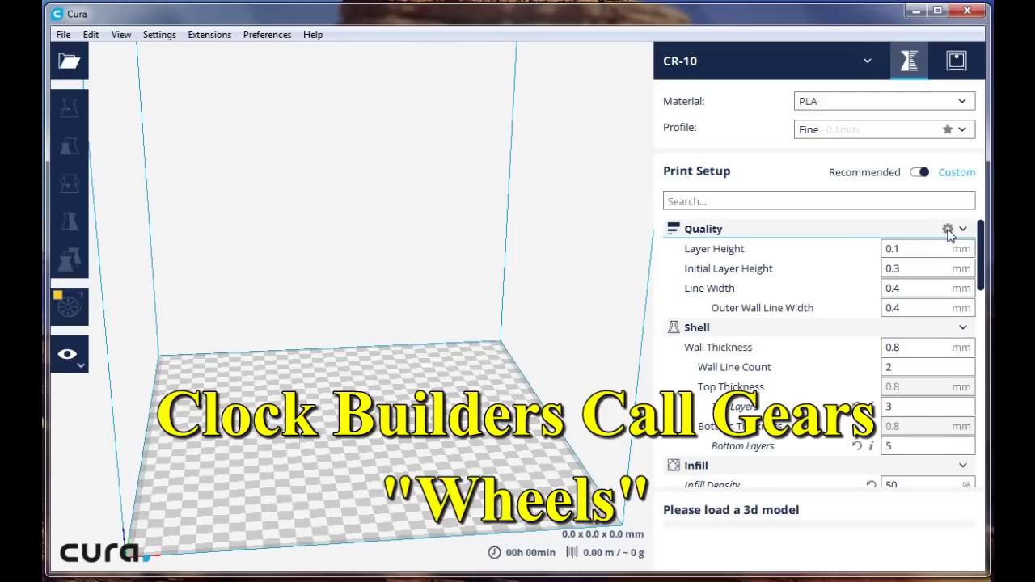
Step: Open the setting visibility preferences, review which Quality settings are enabled for display, and close them
left_click(947, 229)
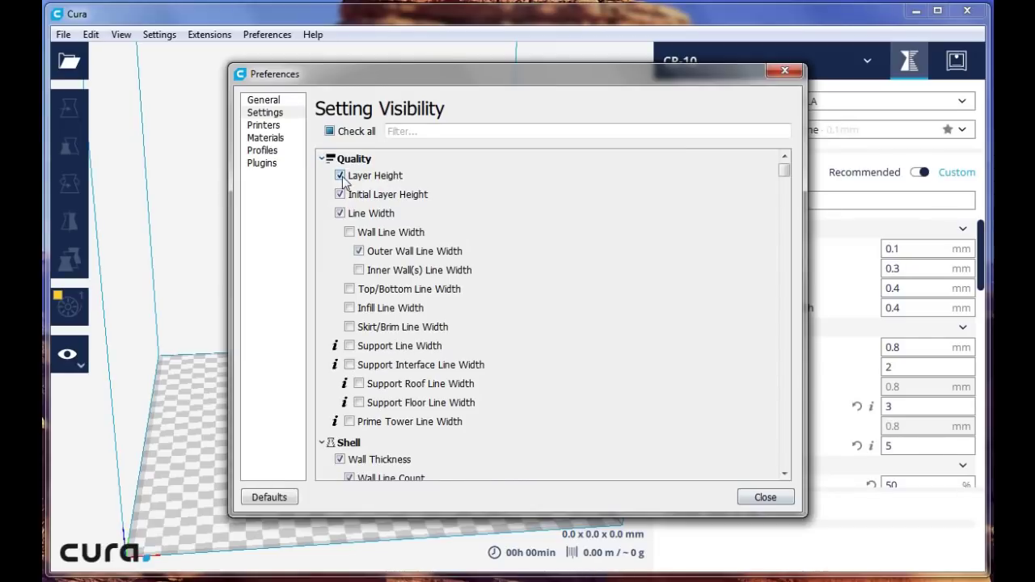
mouse_move(339, 215)
left_click_drag(615, 83, 429, 53)
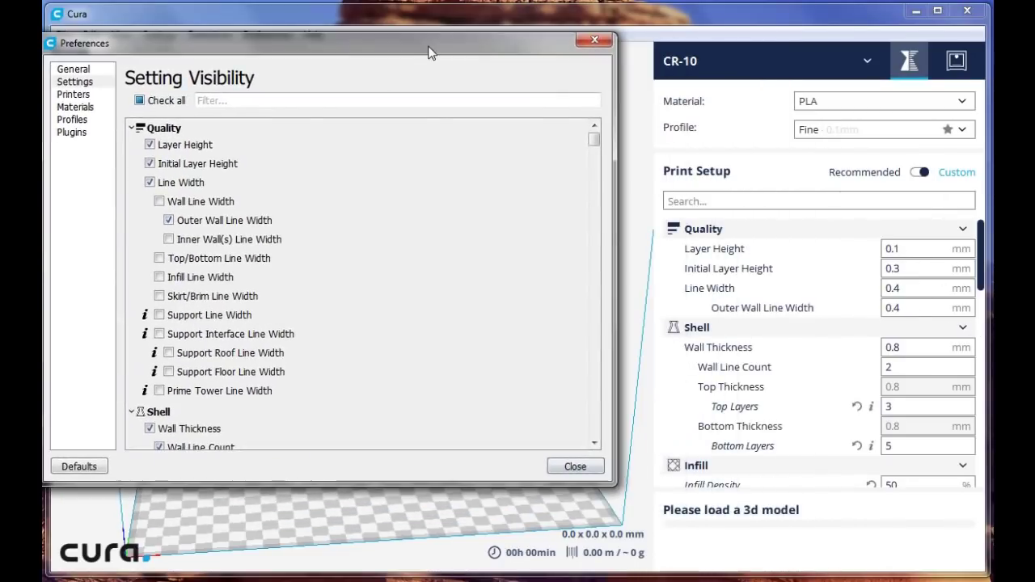
left_click(585, 467)
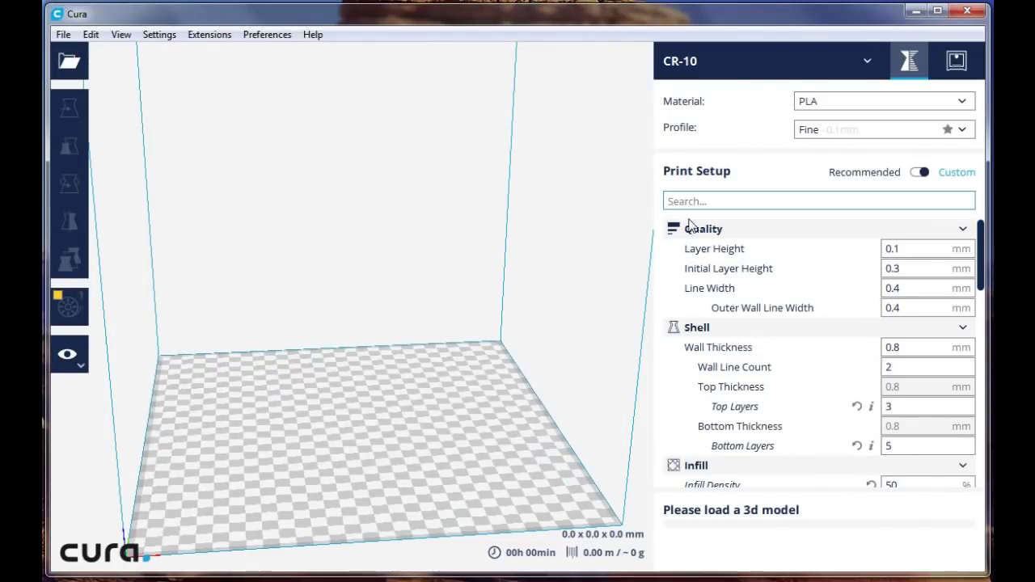
Step: Read the Layer Height description, collapse and re-expand the Quality group, and look through the remaining print settings down to Special Modes
mouse_move(703, 256)
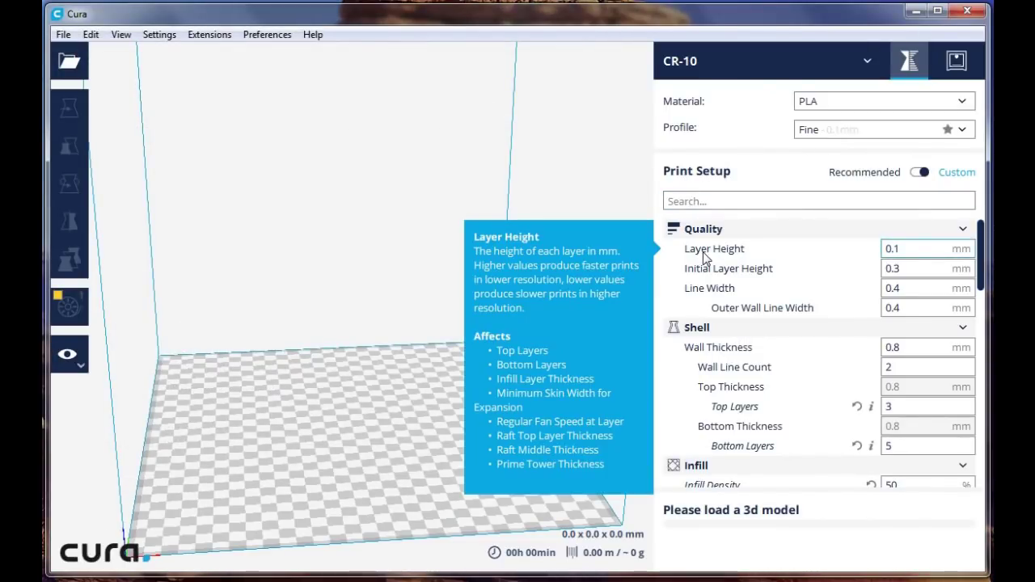
mouse_move(701, 354)
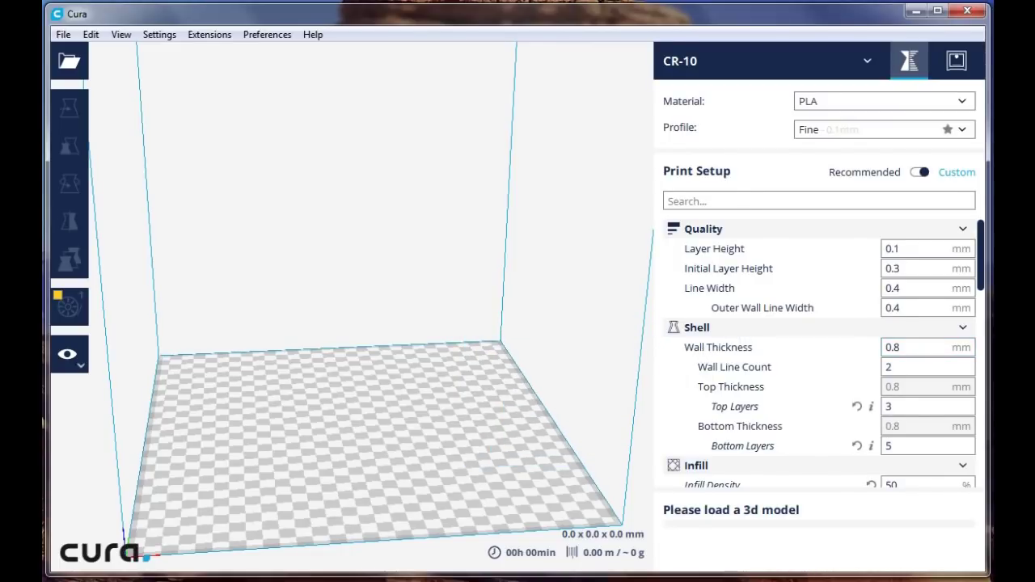
left_click(963, 231)
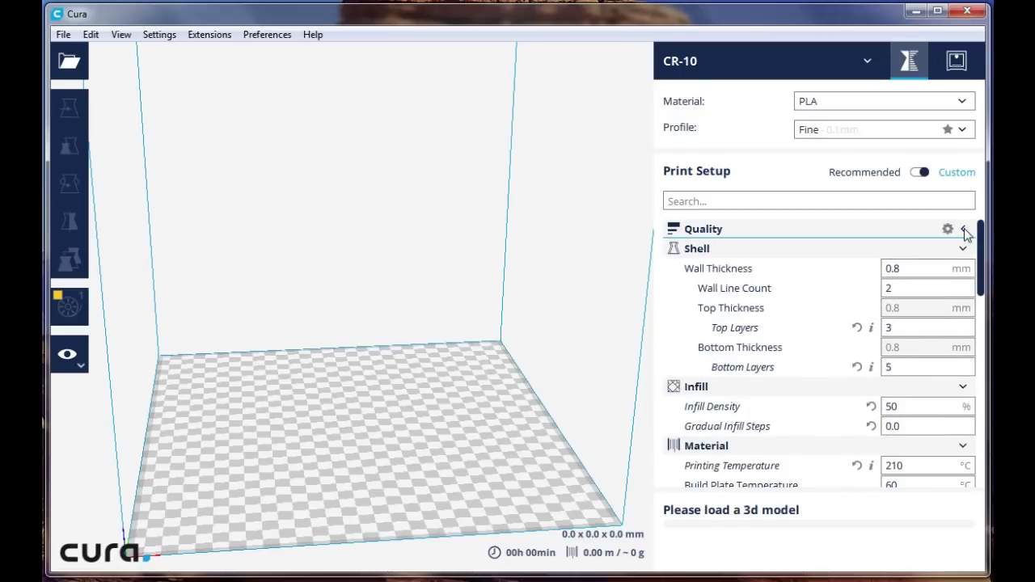
left_click(964, 232)
left_click_drag(977, 236, 980, 449)
Step: Review the CR-10 printer's machine settings, examine the start G-code line G1 F140 E30, and close the preferences
left_click(267, 34)
left_click(271, 51)
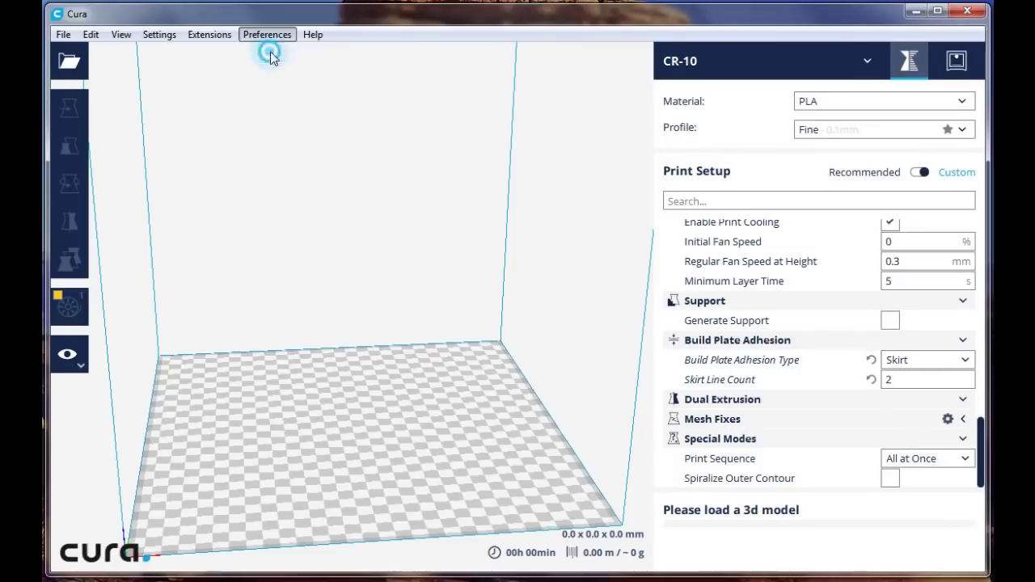
left_click(74, 95)
left_click(364, 154)
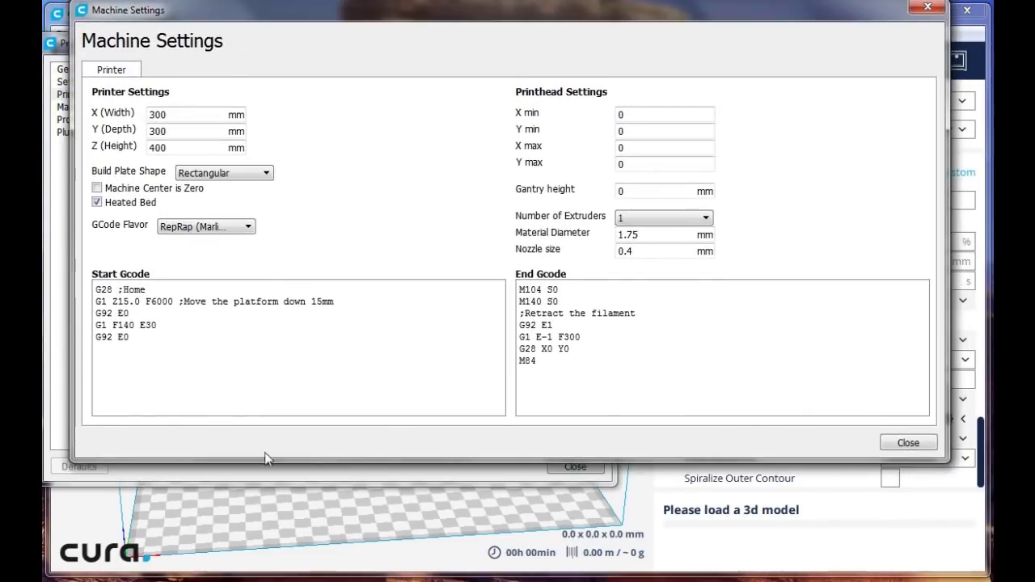
left_click_drag(160, 325, 77, 325)
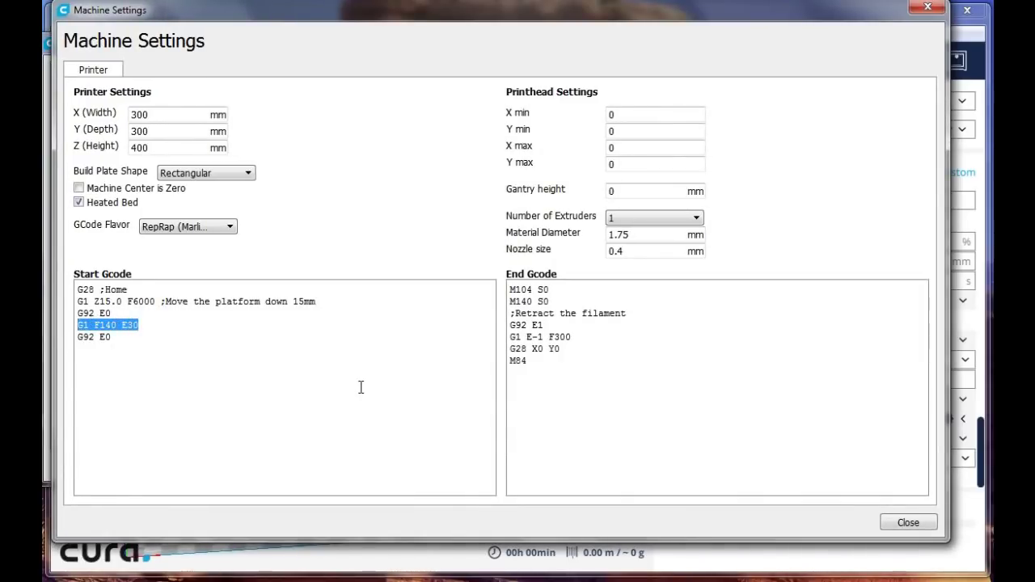
left_click(152, 330)
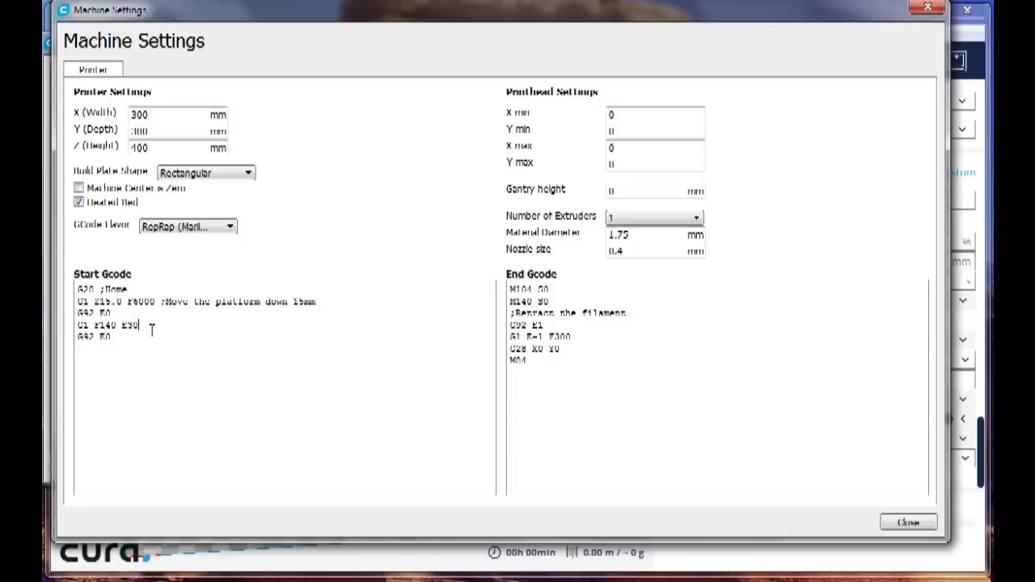
left_click(908, 523)
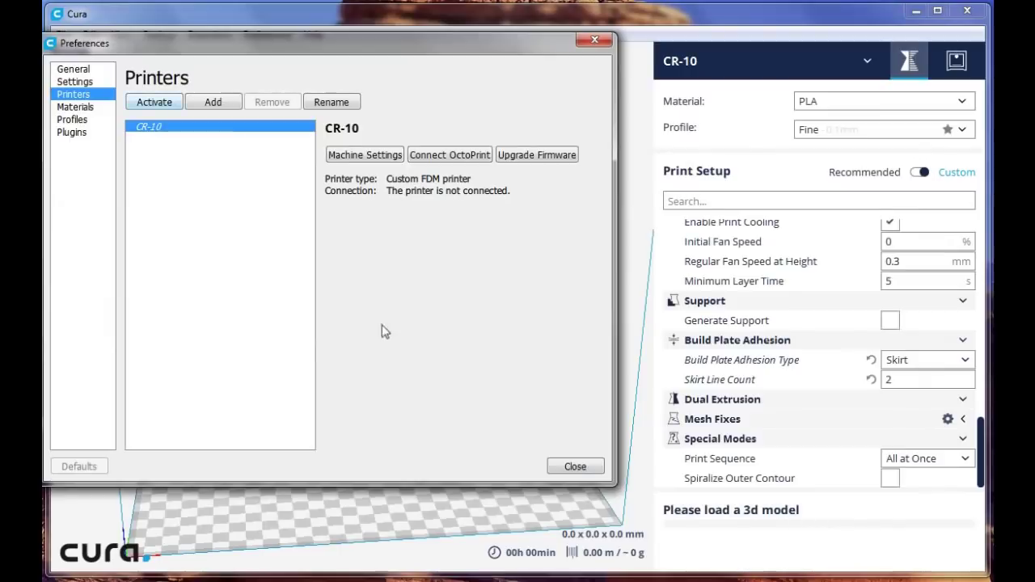
left_click(577, 468)
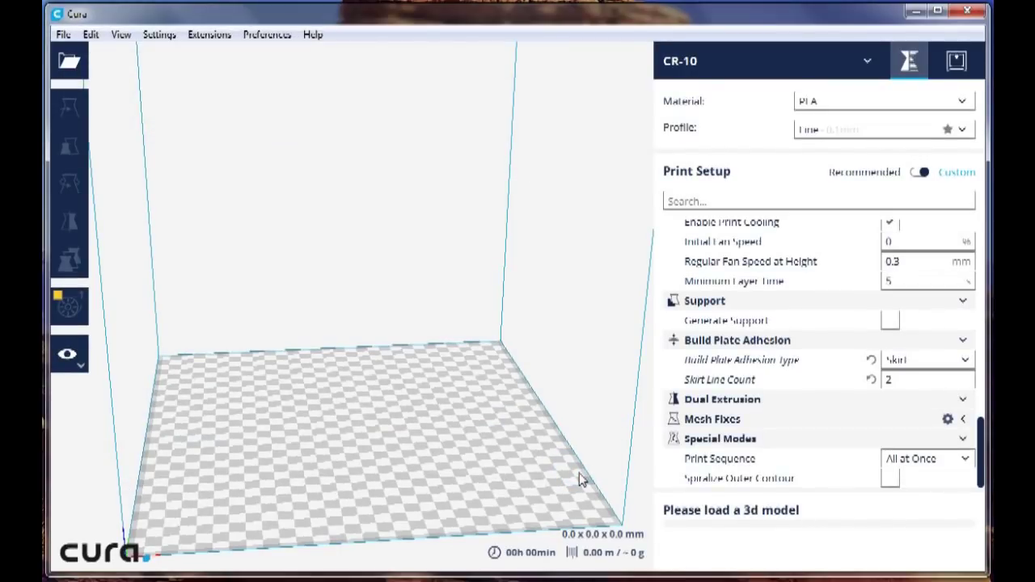
Step: Load the model file 3DBenchy.stl from the Benchy Boat folder onto the build plate
left_click(62, 34)
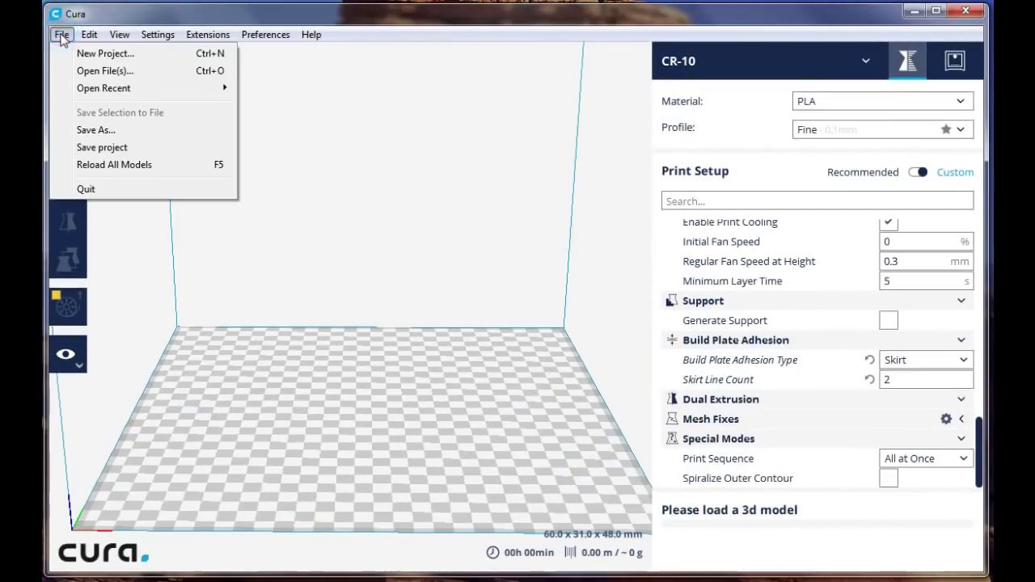
left_click(84, 70)
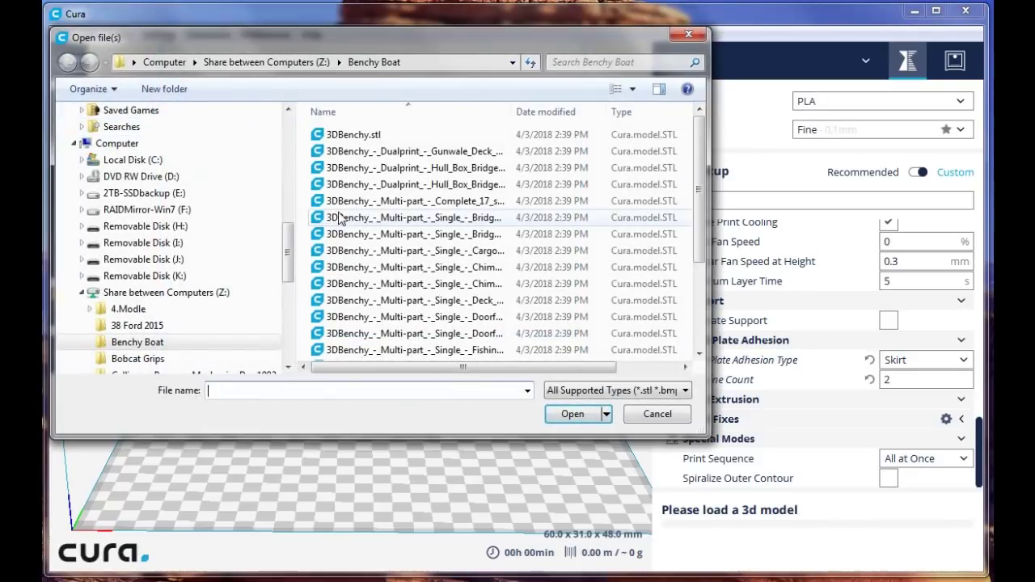
left_click(355, 136)
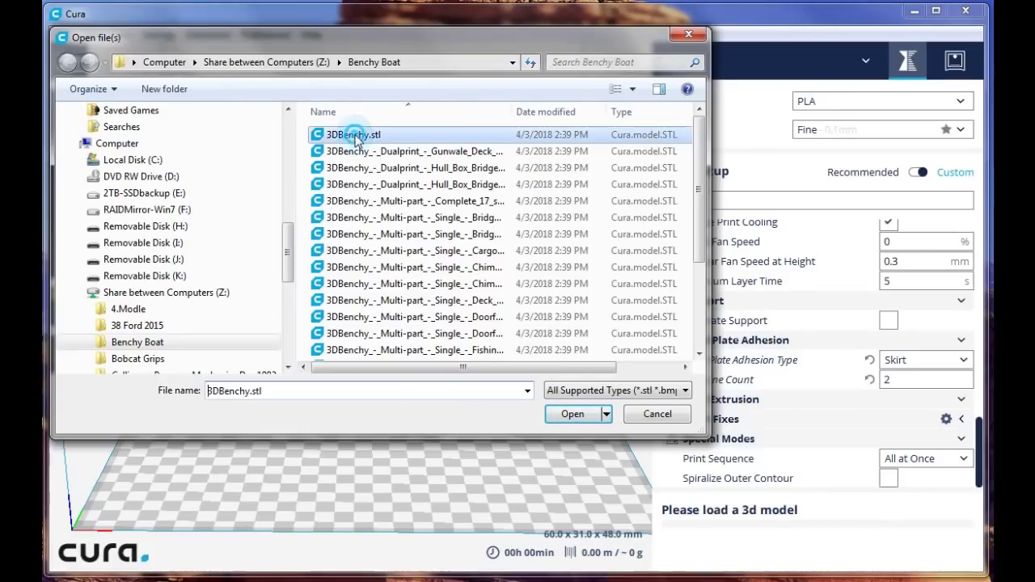
left_click(574, 414)
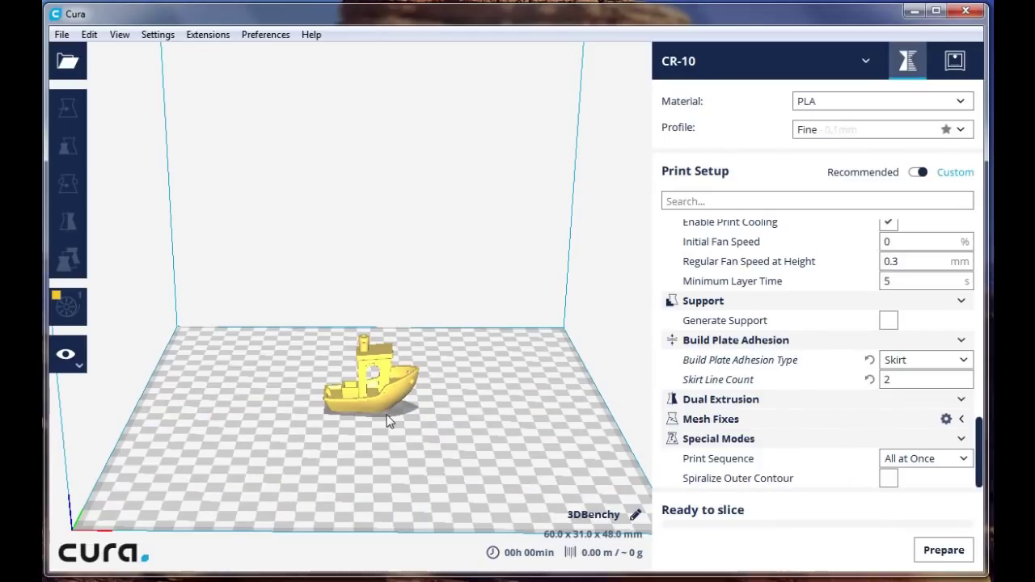
Step: Examine the boat model close up from its side and stern by rotating around it
scroll(457, 520, "up", 5)
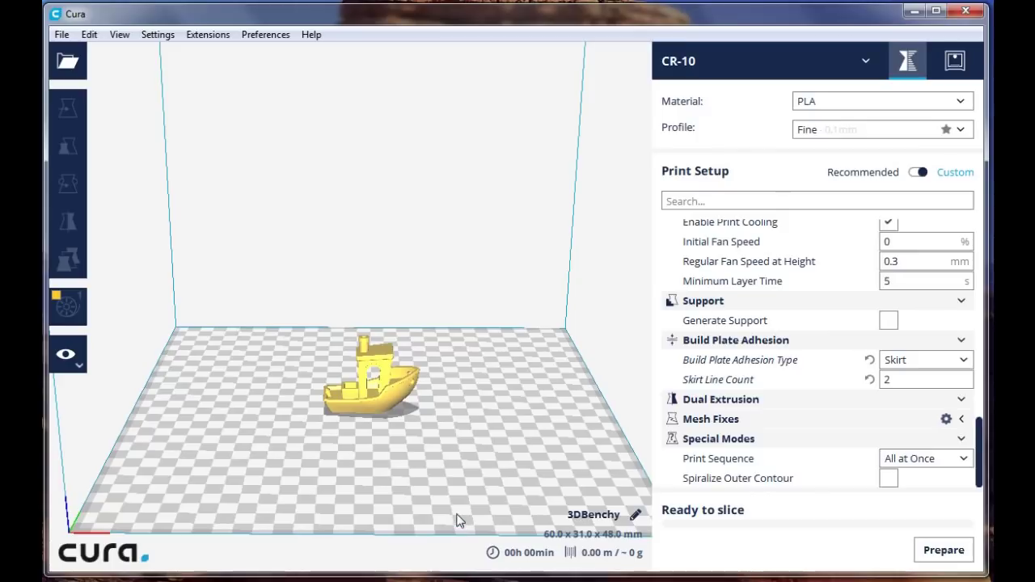
scroll(455, 514, "up", 2)
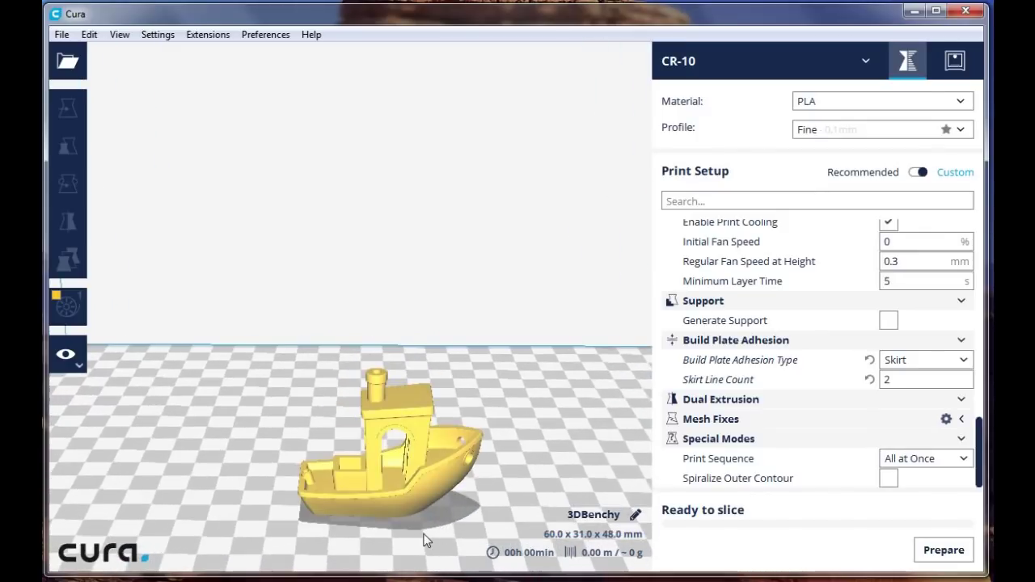
middle_click_drag(423, 535, 410, 388)
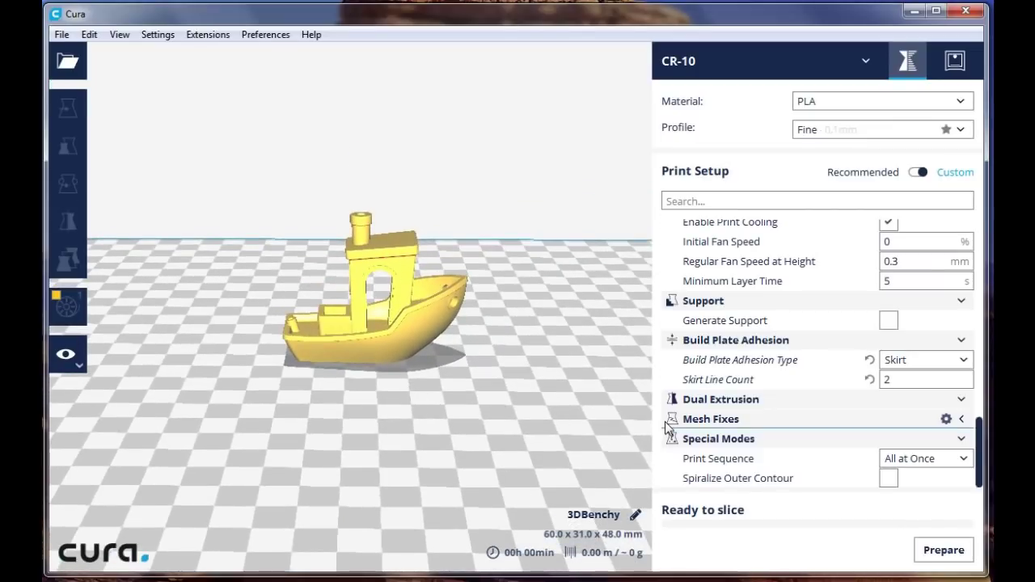
key("Left")
key("Left")
key("Left")
key("Left")
key("Left")
key("Left")
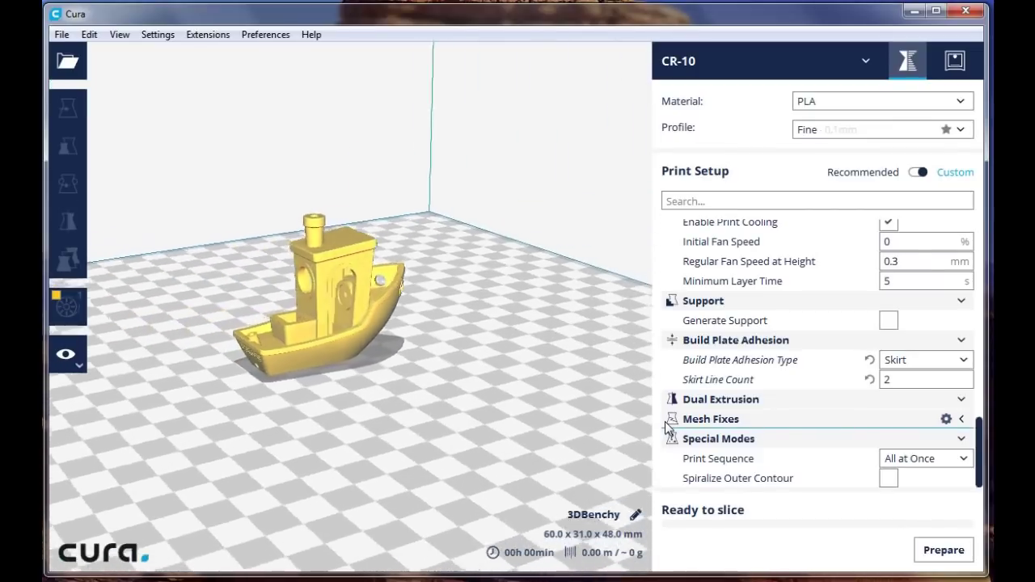
key("Left")
key("Left")
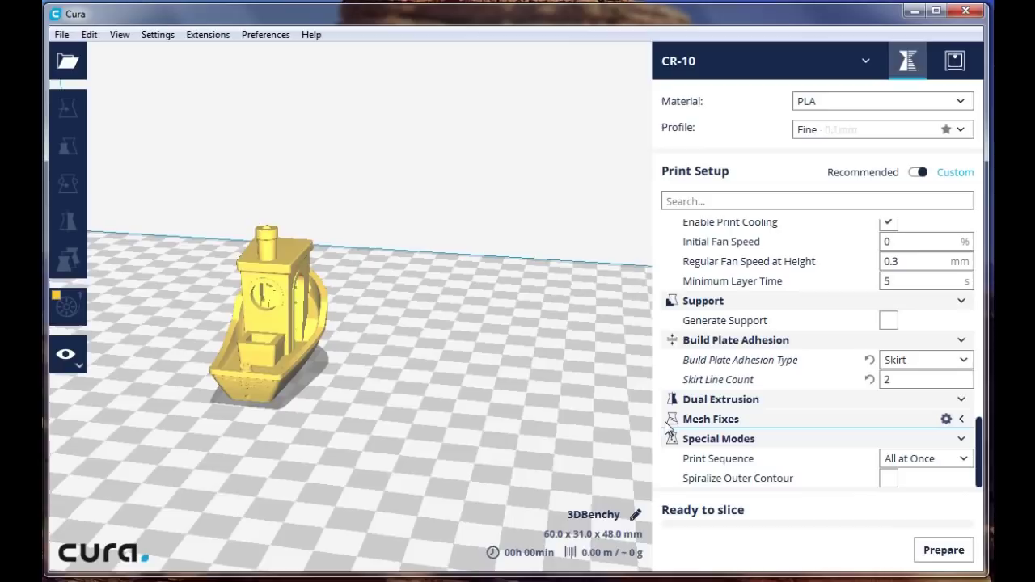
key("Left")
key("Left")
key("Left")
key("Left")
key("Left")
key("Left")
key("Left")
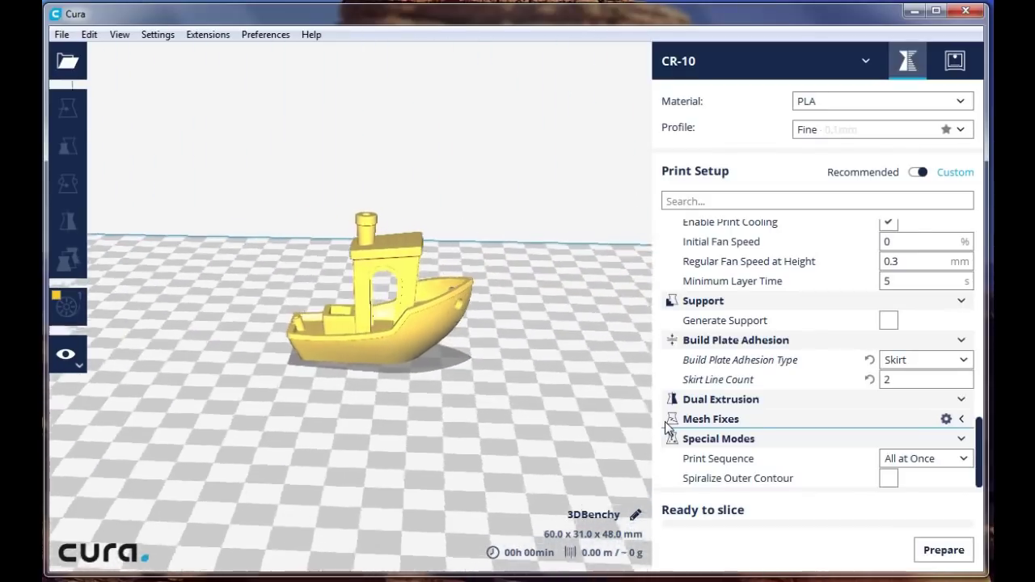
key("Left")
key("Left")
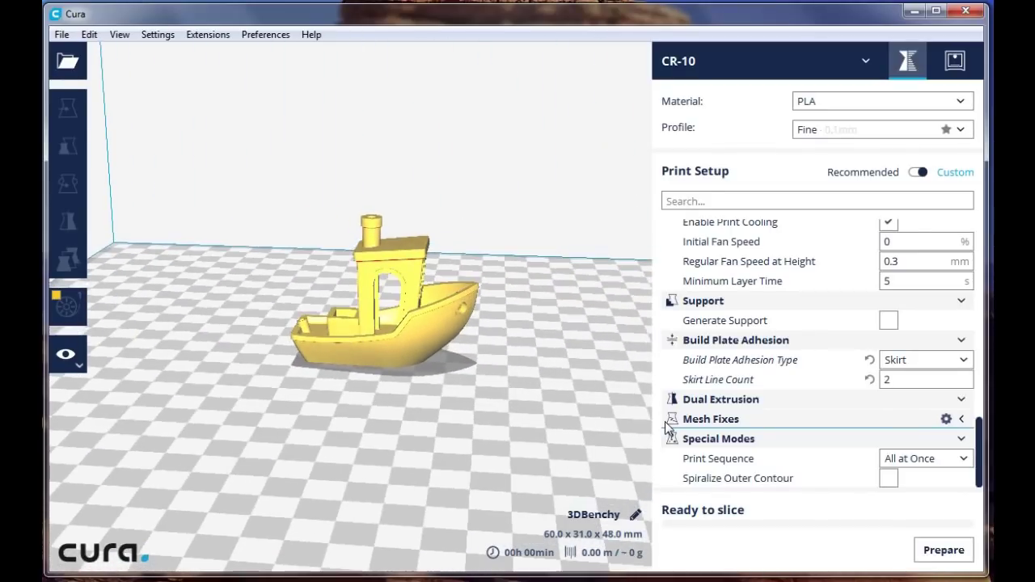
Step: Inspect the underside of the boat's hull from below the build plate and return to a side view
key("Down")
key("Down")
key("Down")
key("Down")
key("Down")
key("Down")
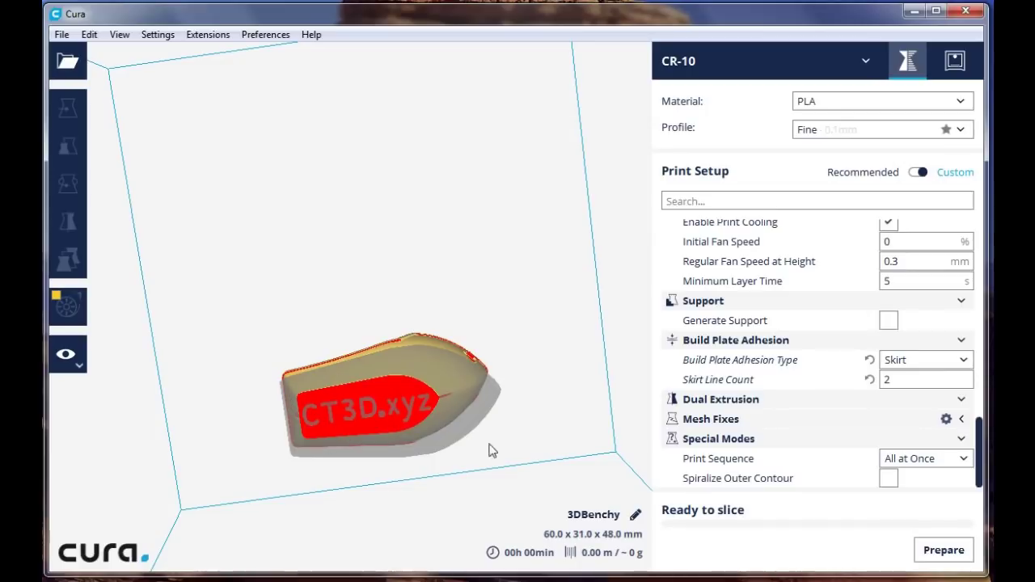
key("Up")
key("Up")
key("Up")
key("Up")
key("Up")
key("Up")
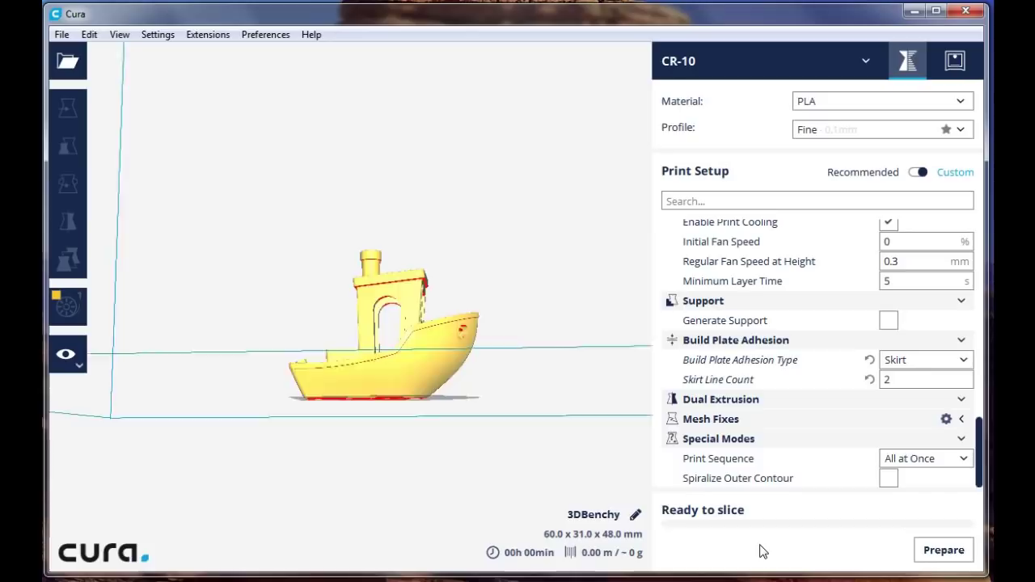
Step: Examine the boat from directly above and return to a low side view
key("Up")
key("Up")
key("Up")
key("Up")
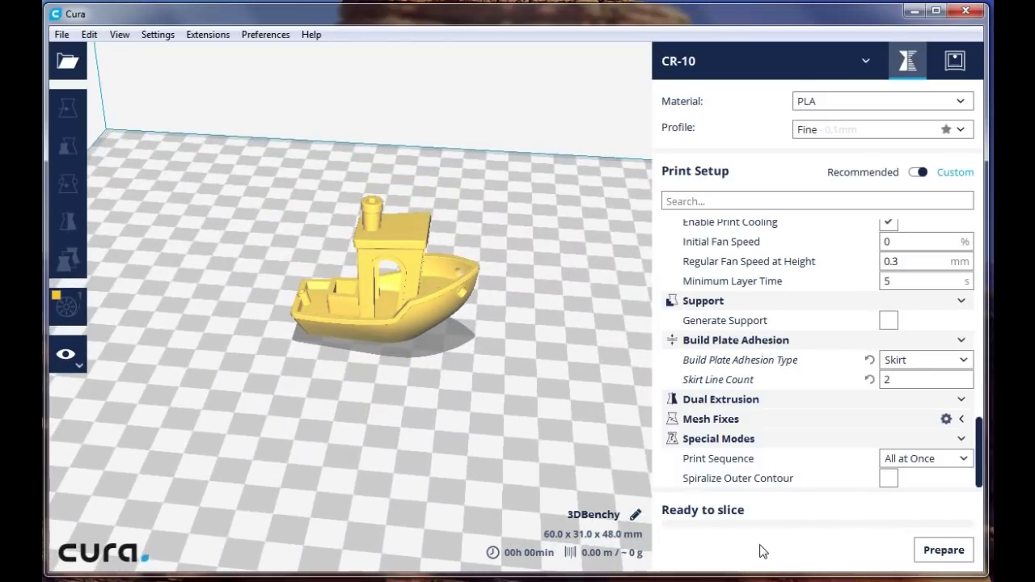
key("Up")
key("Up")
key("Up")
key("Up")
key("Up")
key("Up")
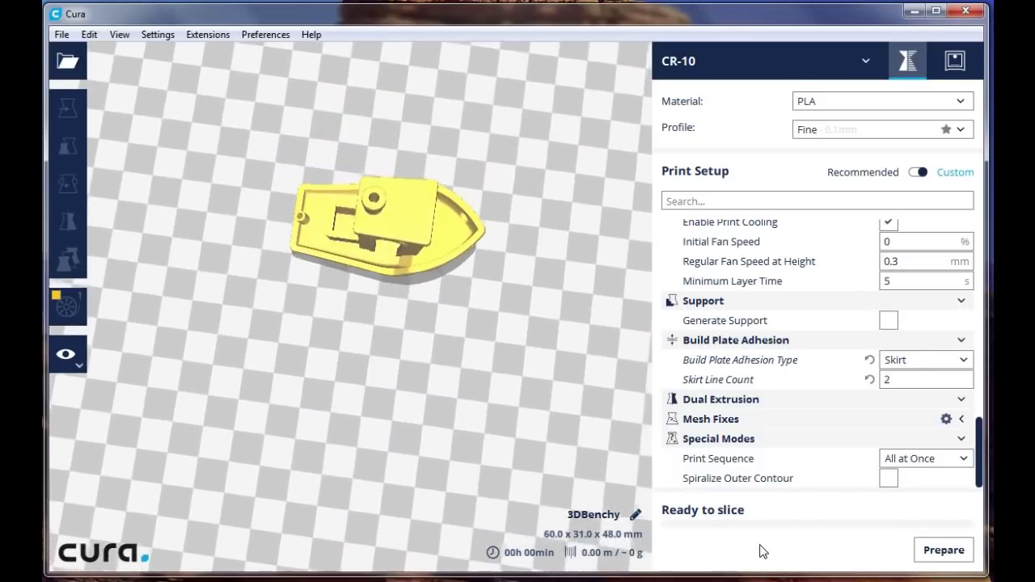
key("Left")
key("Left")
key("Left")
key("Left")
key("Left")
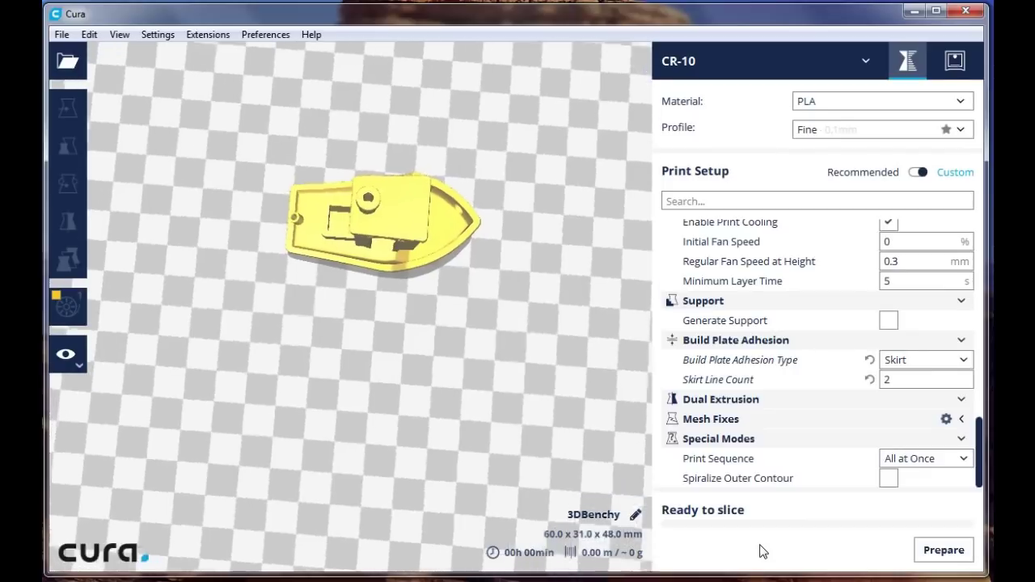
key("Right")
key("Right")
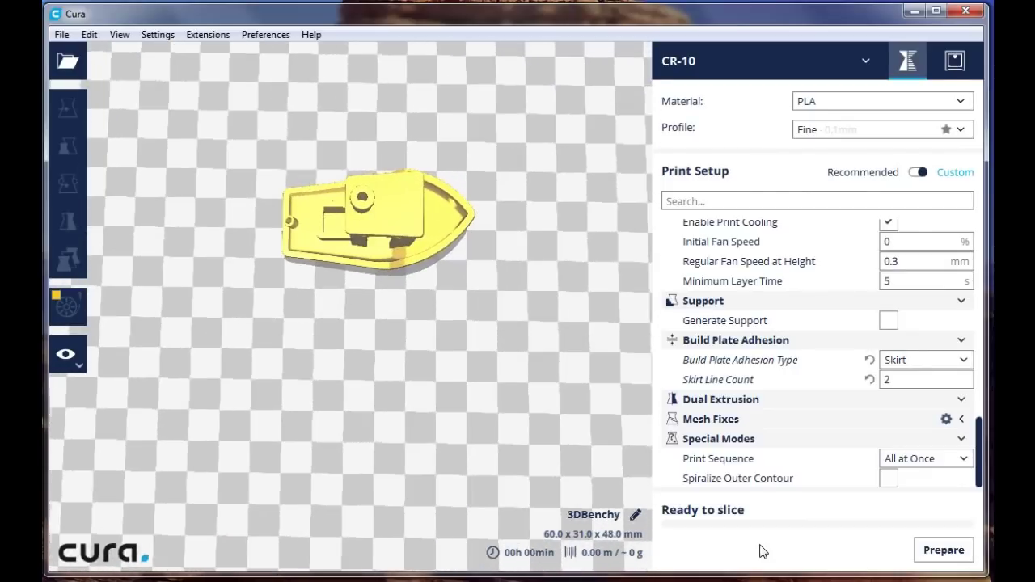
key("Down")
key("Down")
key("Down")
key("Down")
key("Down")
key("Down")
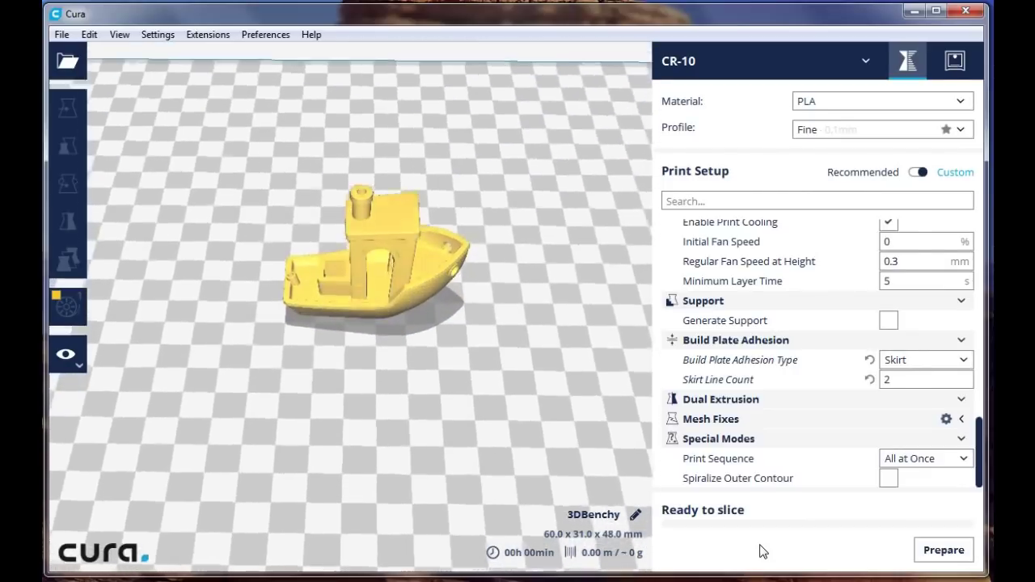
key("Down")
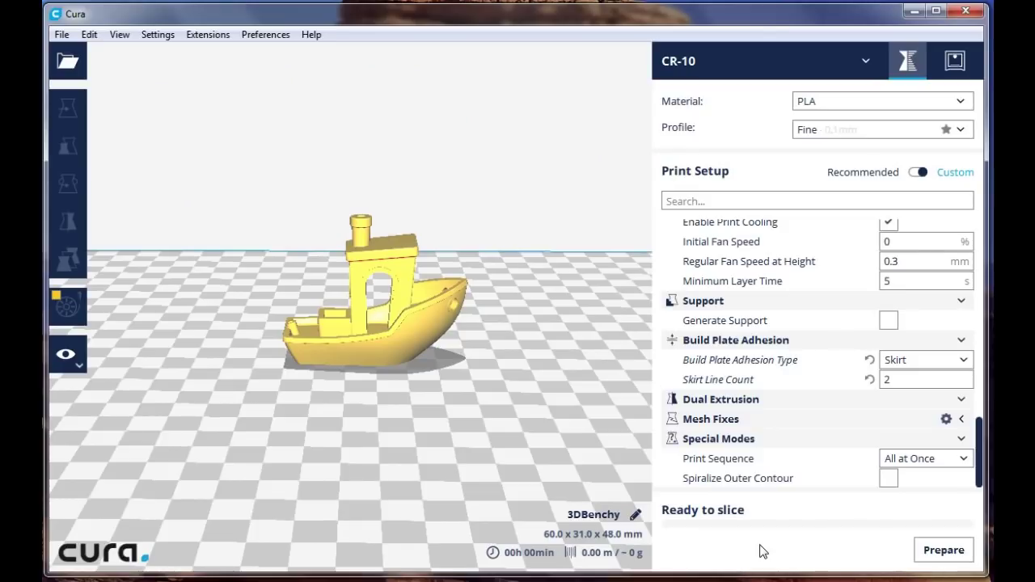
Step: Move the boat about 19.7 mm along X, clear its X position to return it to the plate centre, and deselect it
left_click(398, 280)
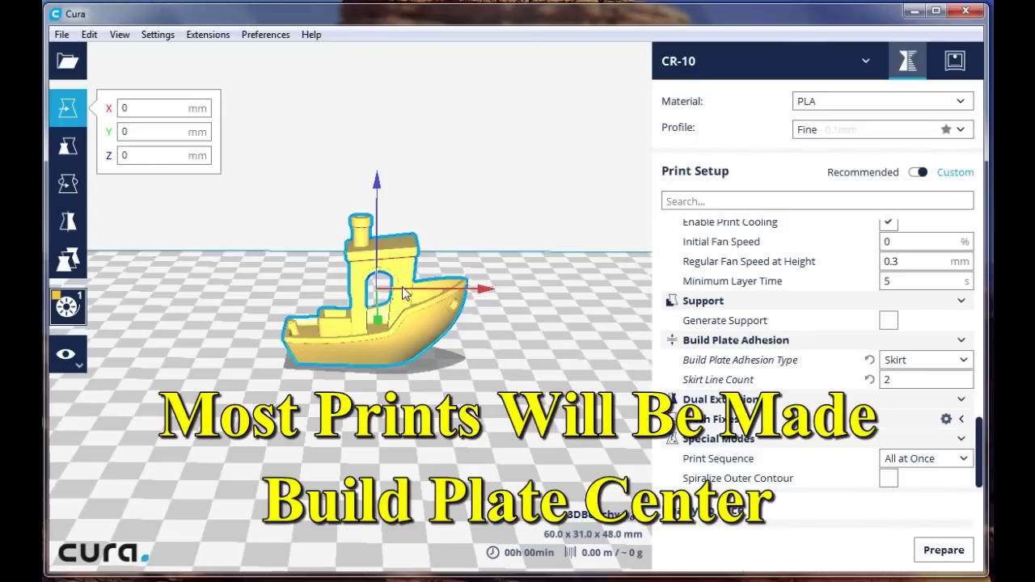
left_click_drag(404, 289, 467, 313)
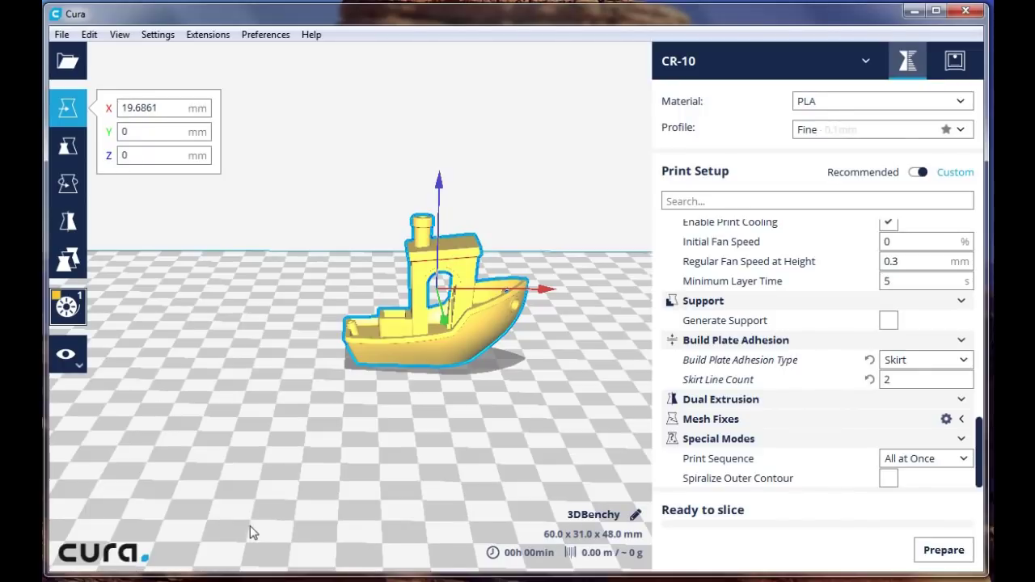
double_click(173, 108)
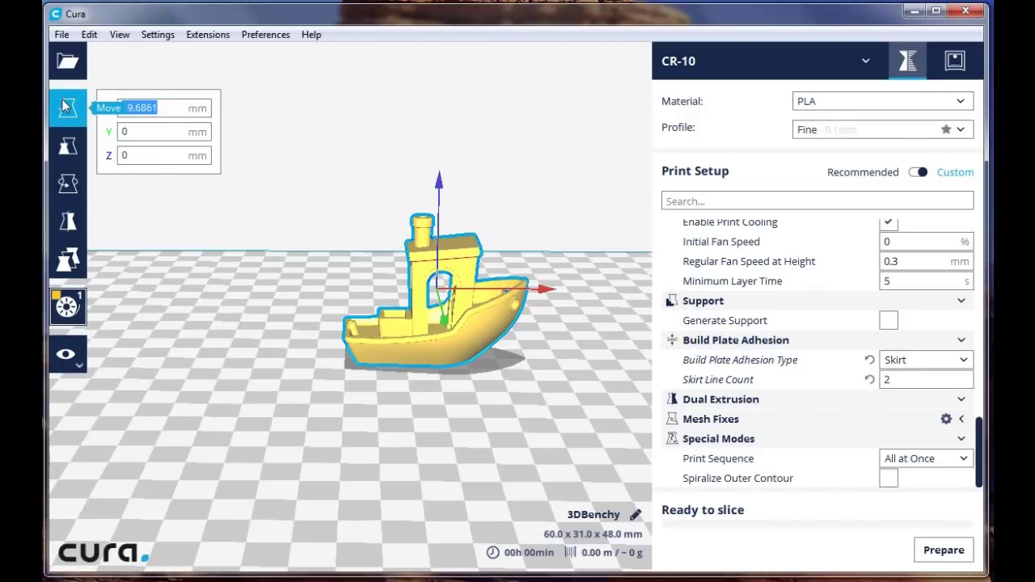
key("BackSpace")
left_click(164, 270)
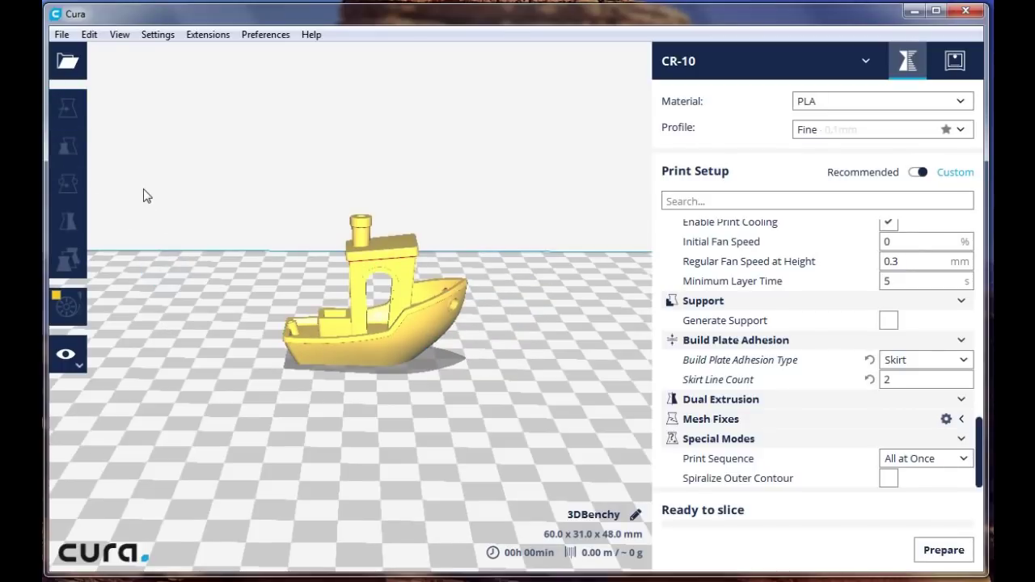
Step: Select the boat and scale it uniformly to 150%
left_click(404, 274)
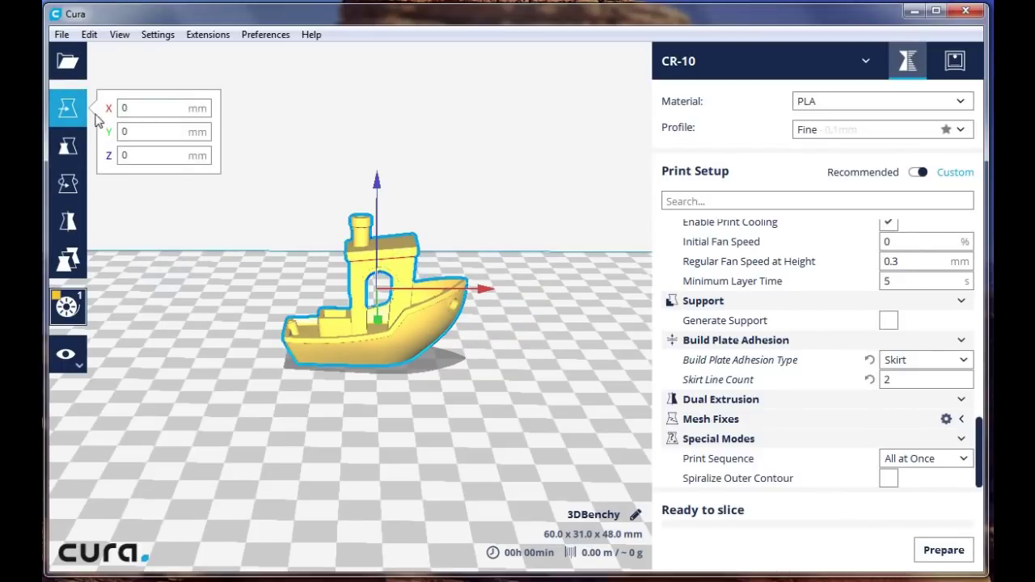
left_click(68, 145)
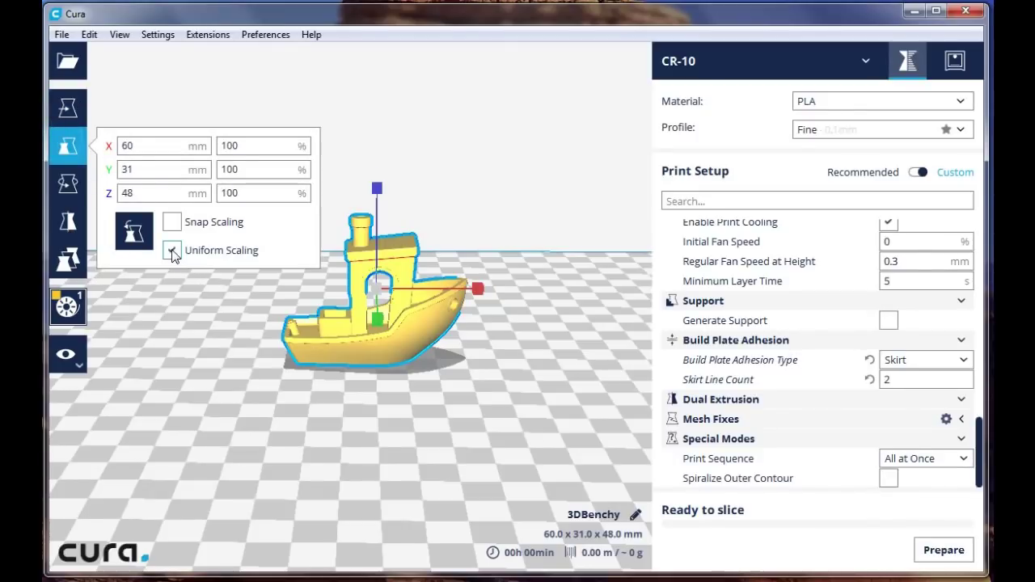
left_click(258, 148)
key("ctrl+a")
type("150")
key("Return")
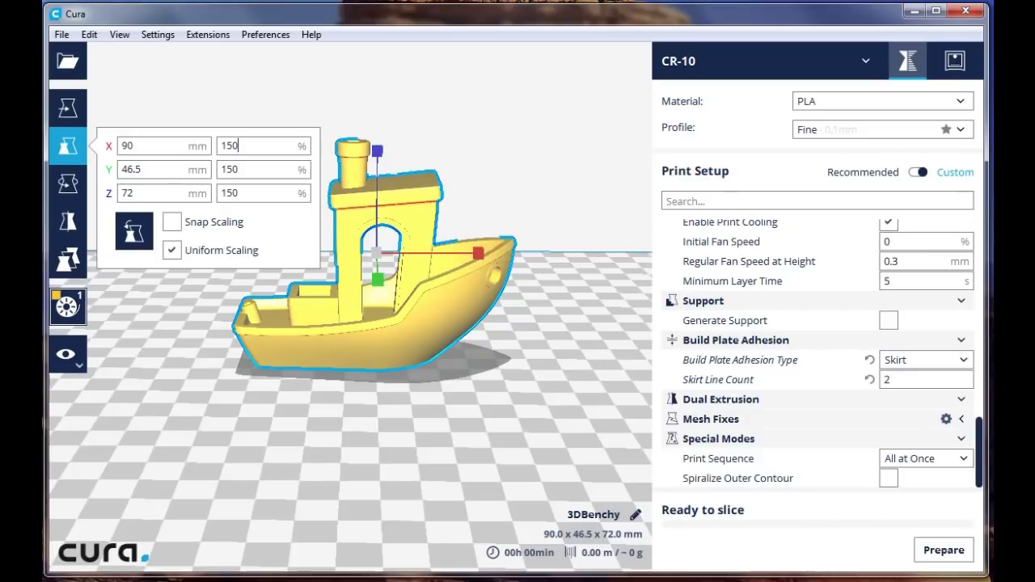
Step: Scale the boat uniformly to 75%, restore its scale to 100%, and deselect it
left_click_drag(246, 146, 141, 142)
type("75")
key("Return")
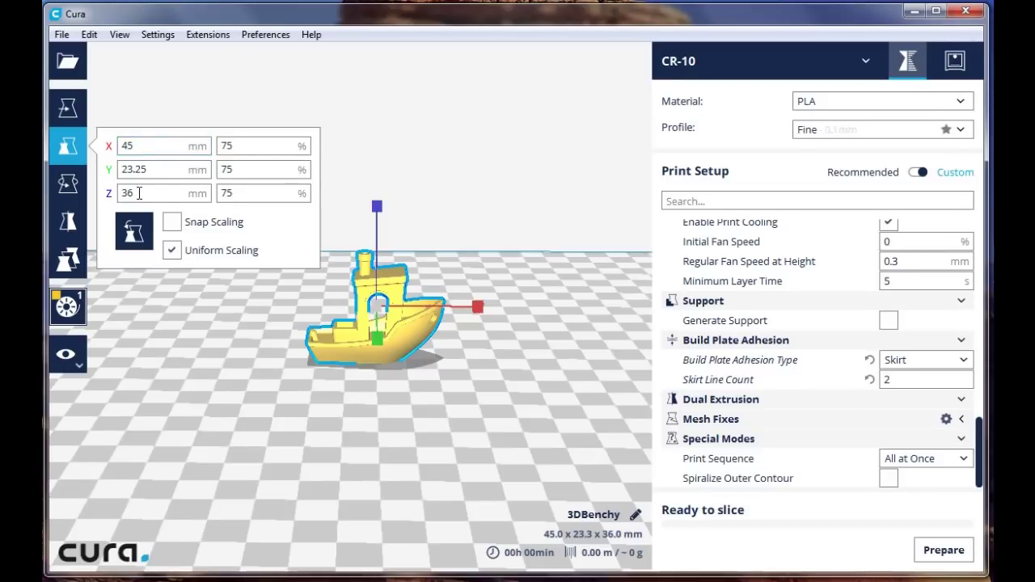
left_click(247, 144)
left_click_drag(248, 144, 170, 146)
type("100")
left_click(194, 339)
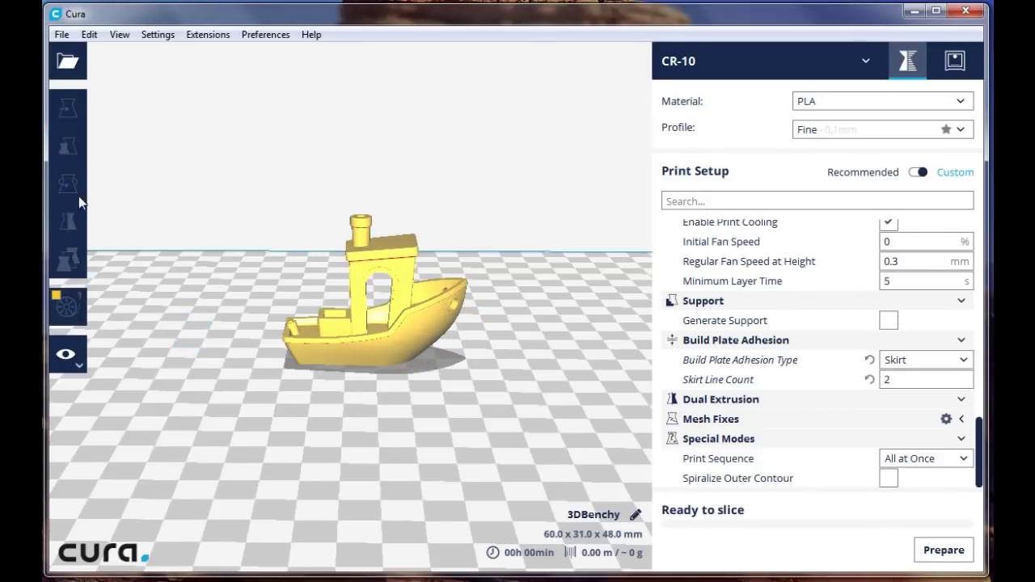
Step: Select the boat and try rotating it about the X axis onto its side and upside down
left_click(389, 270)
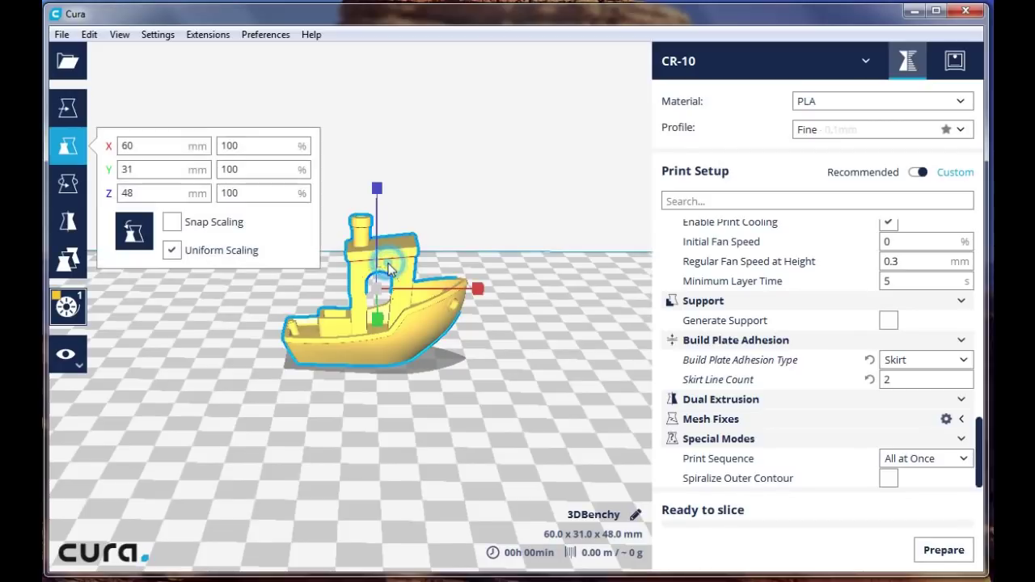
left_click(65, 191)
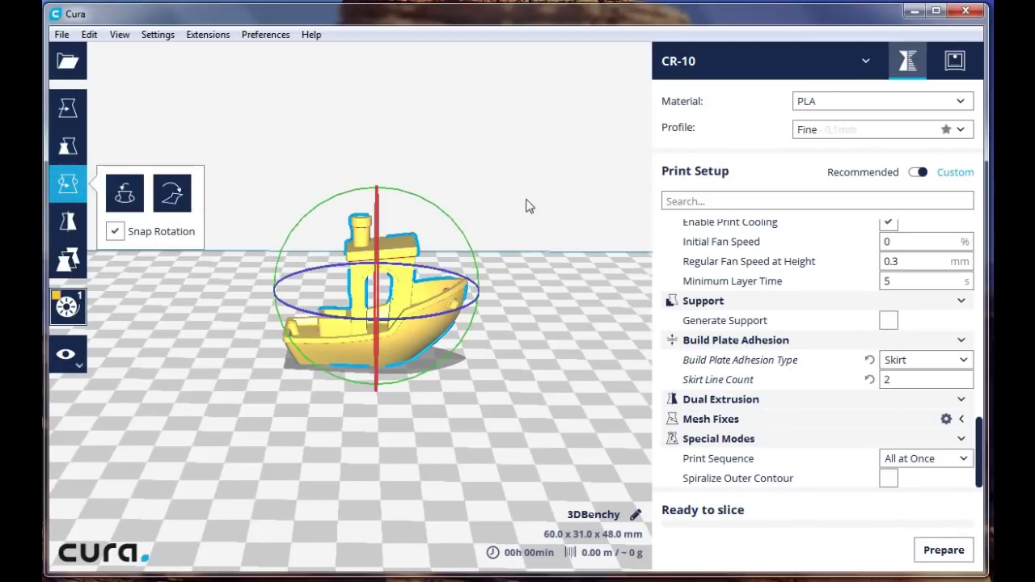
mouse_move(381, 213)
left_mouse_down()
mouse_move(385, 505)
mouse_move(365, 294)
mouse_move(380, 189)
mouse_move(382, 202)
left_mouse_up()
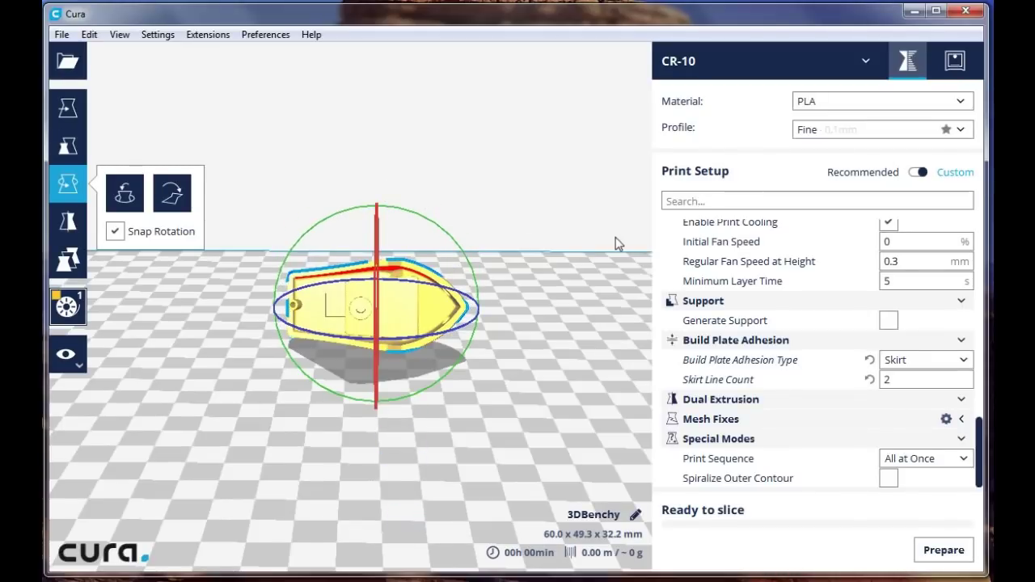
left_click_drag(373, 244, 380, 424)
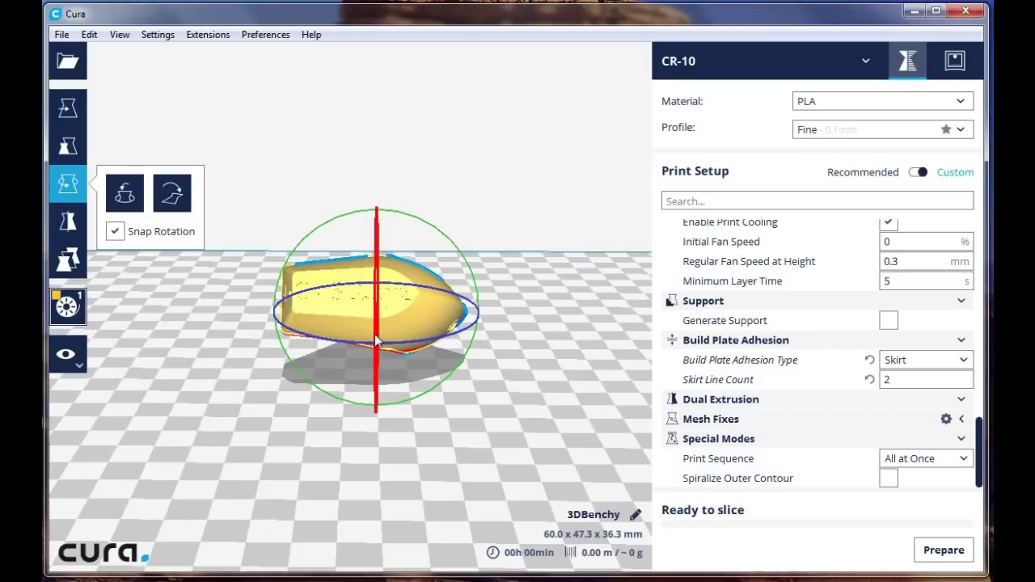
left_click_drag(377, 235, 372, 322)
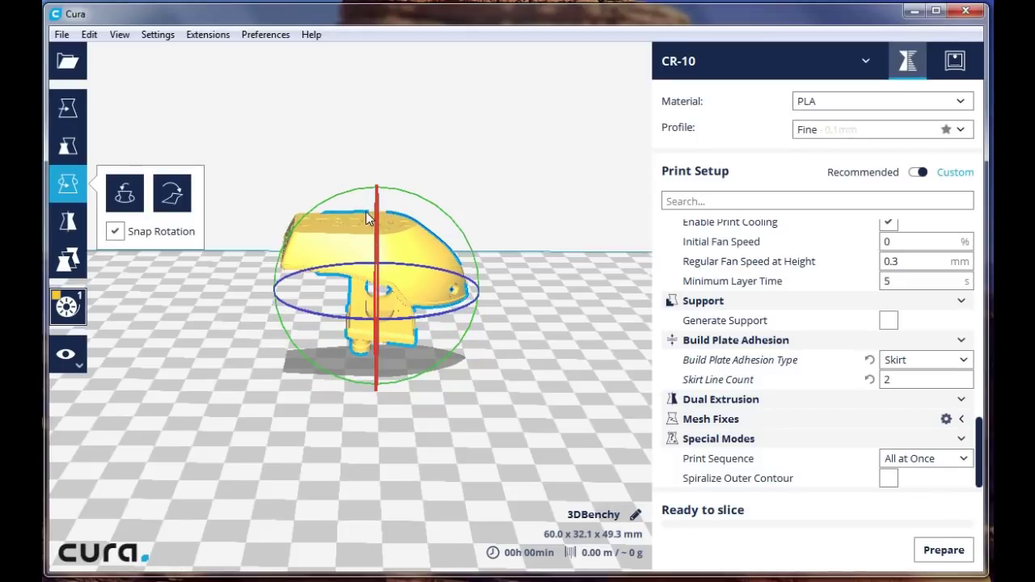
left_click_drag(375, 213, 367, 321)
Step: Rotate the boat about the X axis back to upright, lay it flat on the build plate, and deselect it
middle_click_drag(398, 294, 410, 209)
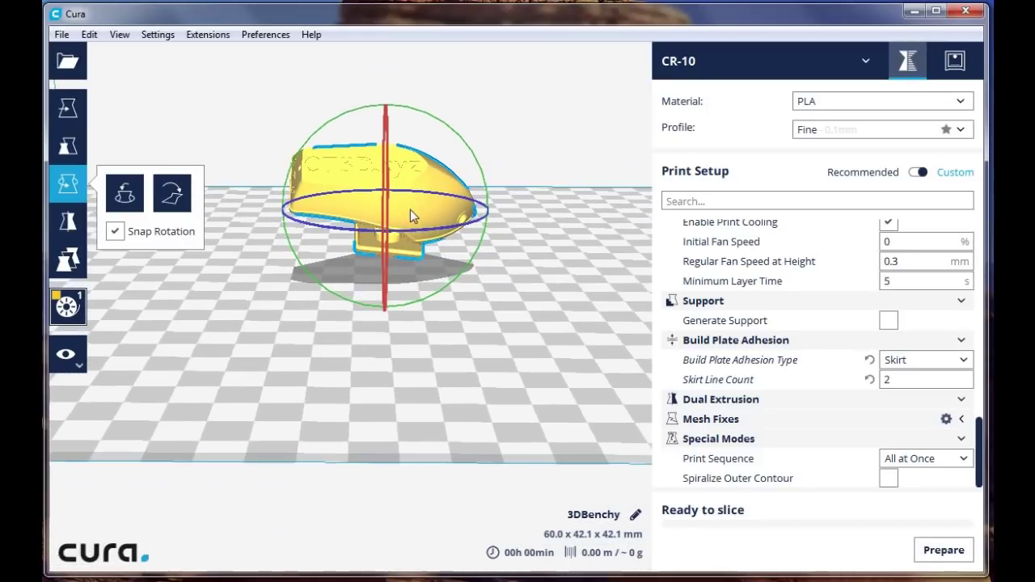
left_click_drag(387, 201, 387, 240)
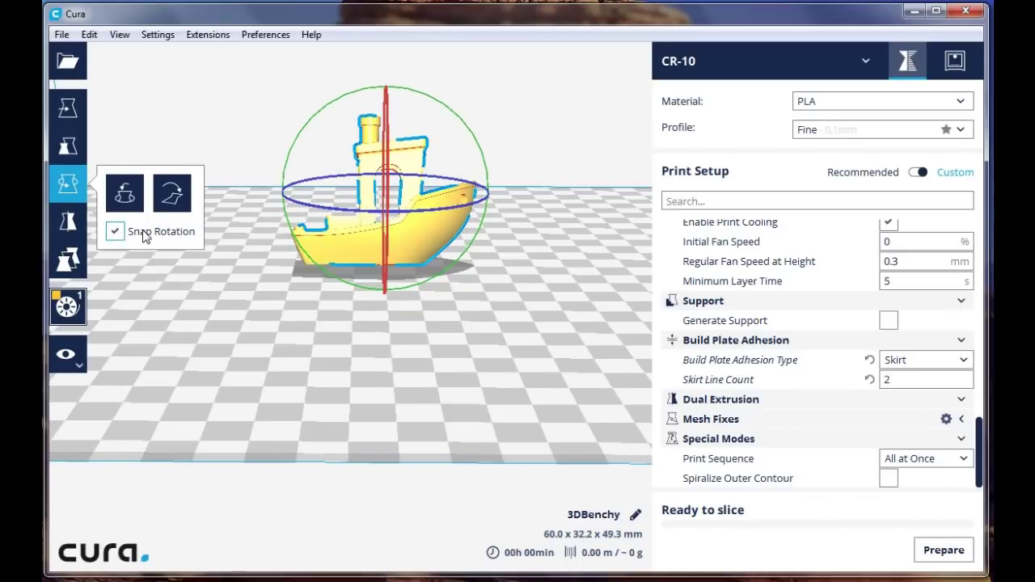
left_click(182, 193)
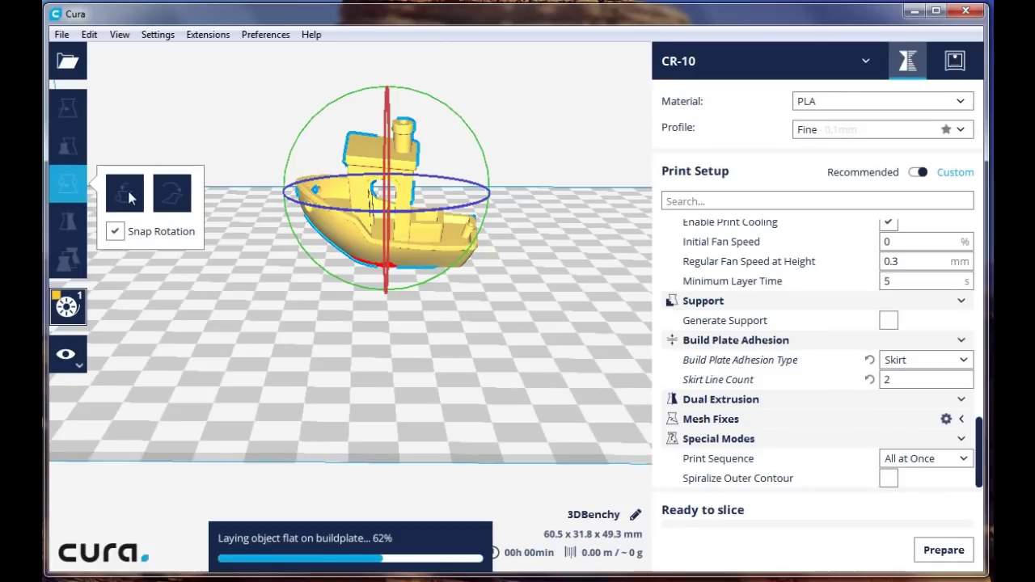
left_click(437, 347)
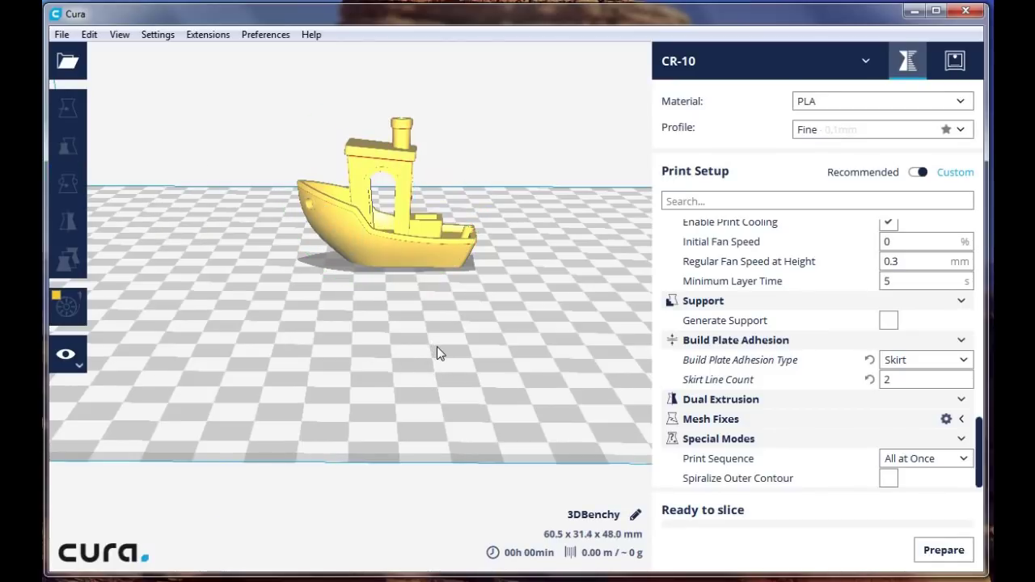
Step: Check the hull's underside from below, set the boat's X and Y positions to 0 mm, and deselect it
scroll(445, 352, "down", 1)
right_click_drag(444, 352, 486, 430)
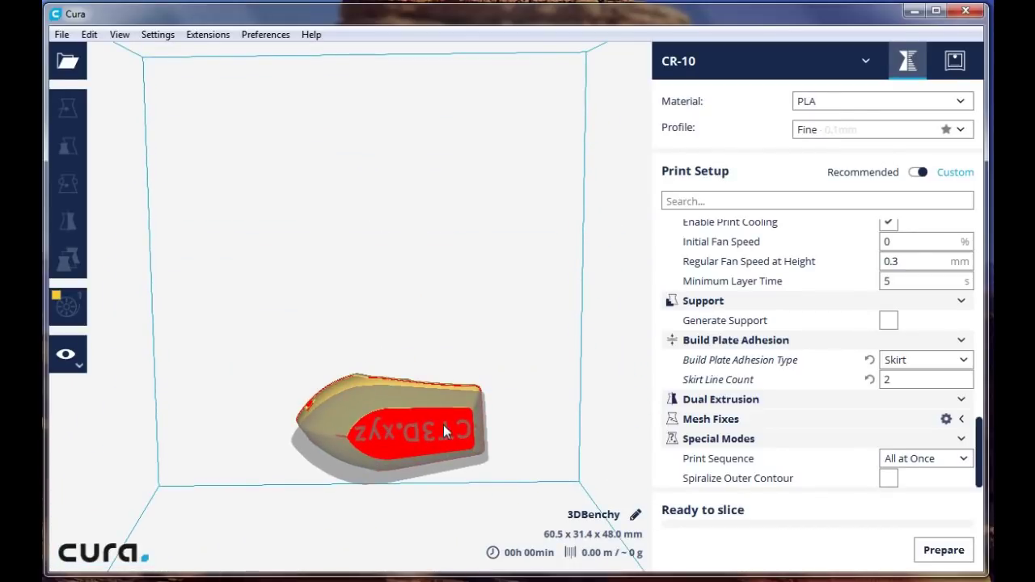
key("Up")
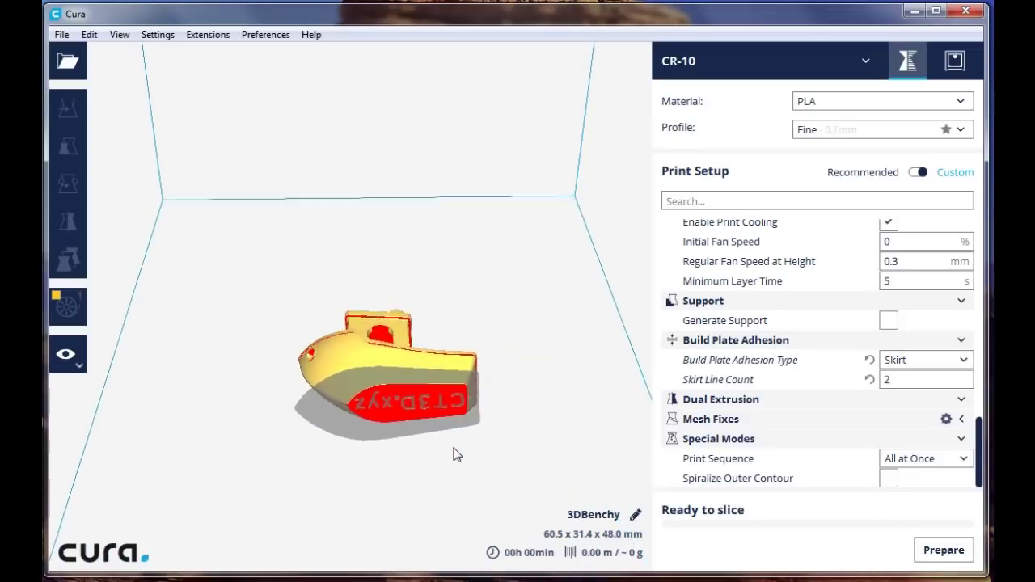
key("Up")
key("ctrl+a")
left_click(68, 108)
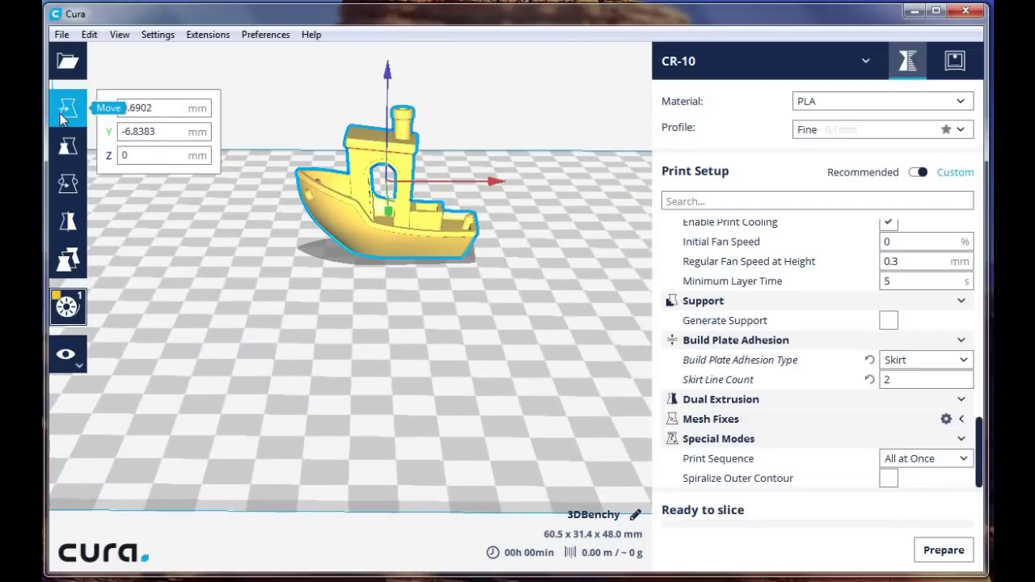
double_click(164, 104)
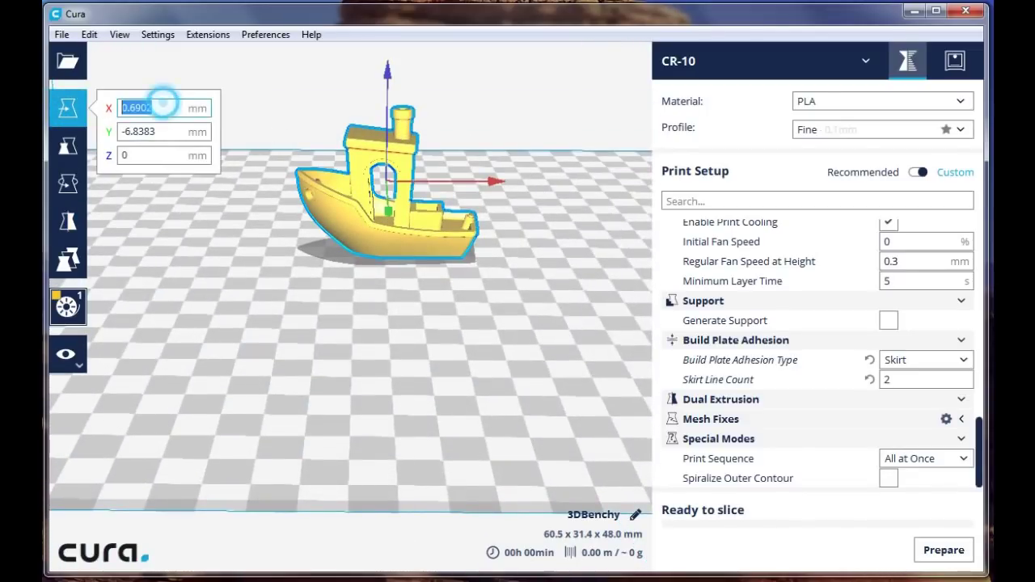
key("BackSpace")
type("0")
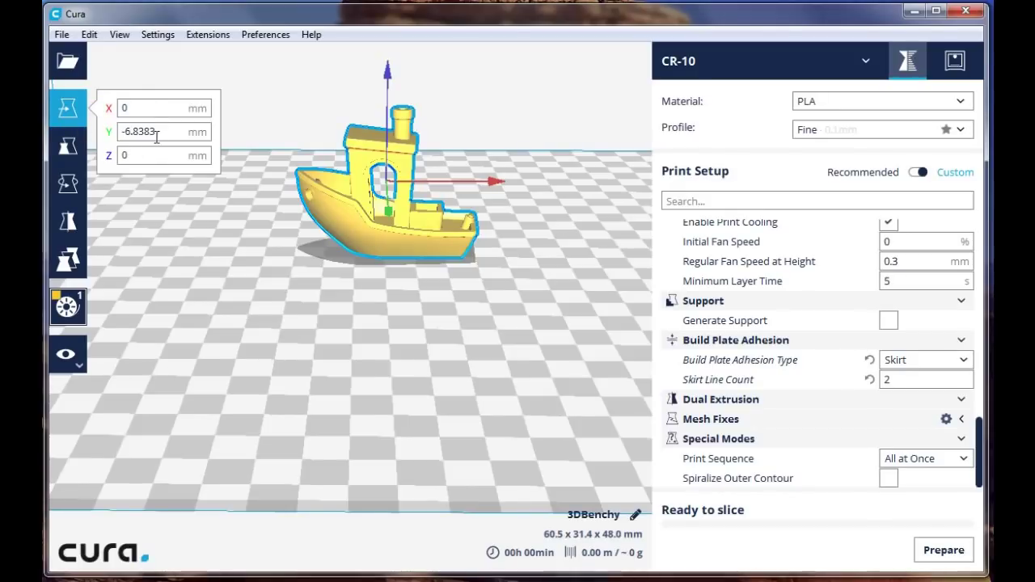
double_click(161, 132)
type("0")
left_click(191, 323)
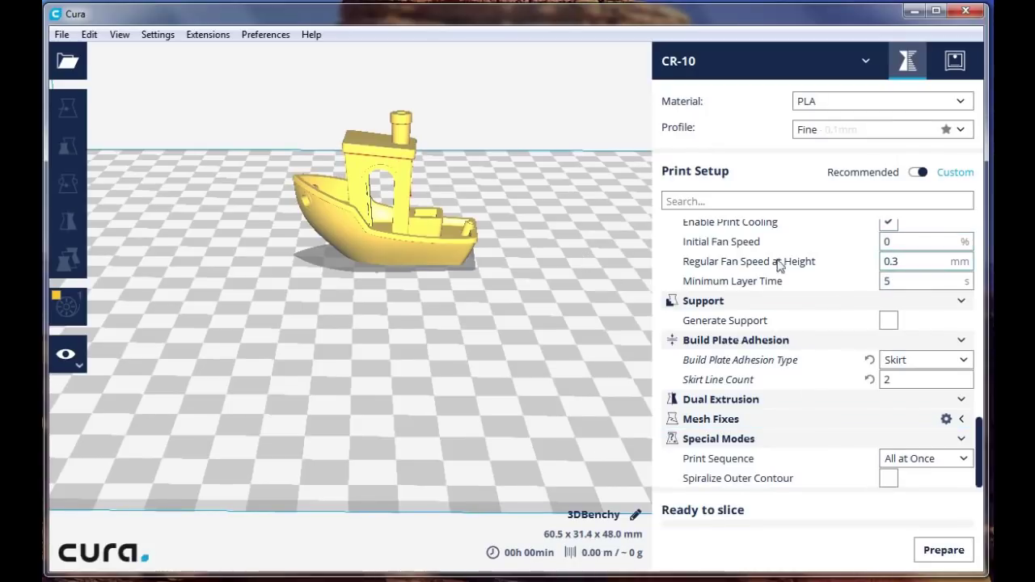
Step: Slice the boat and save the G-code as 3DBenchy.gcode on the Share between Computers (Z:) drive
left_click(941, 557)
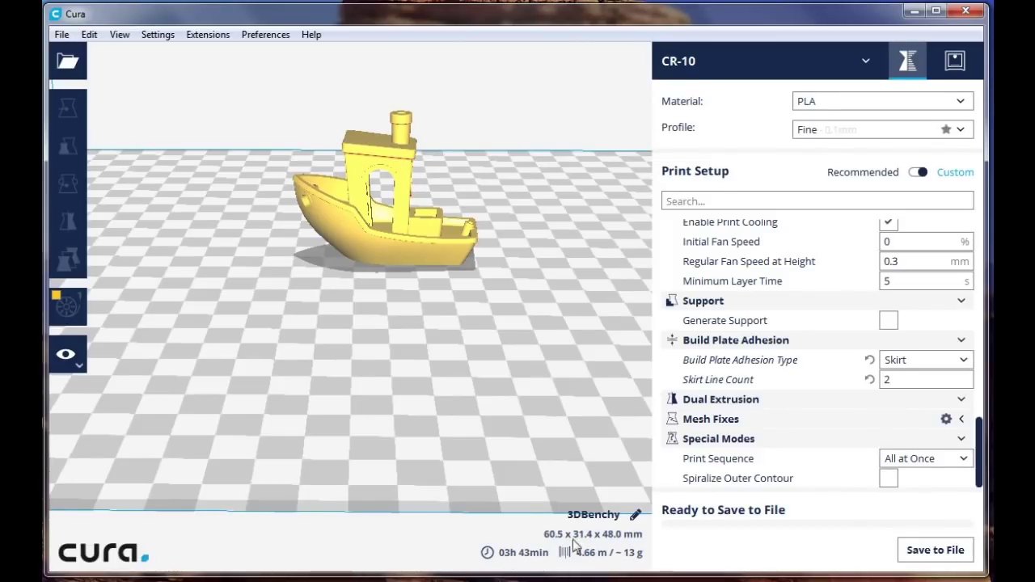
left_click(935, 553)
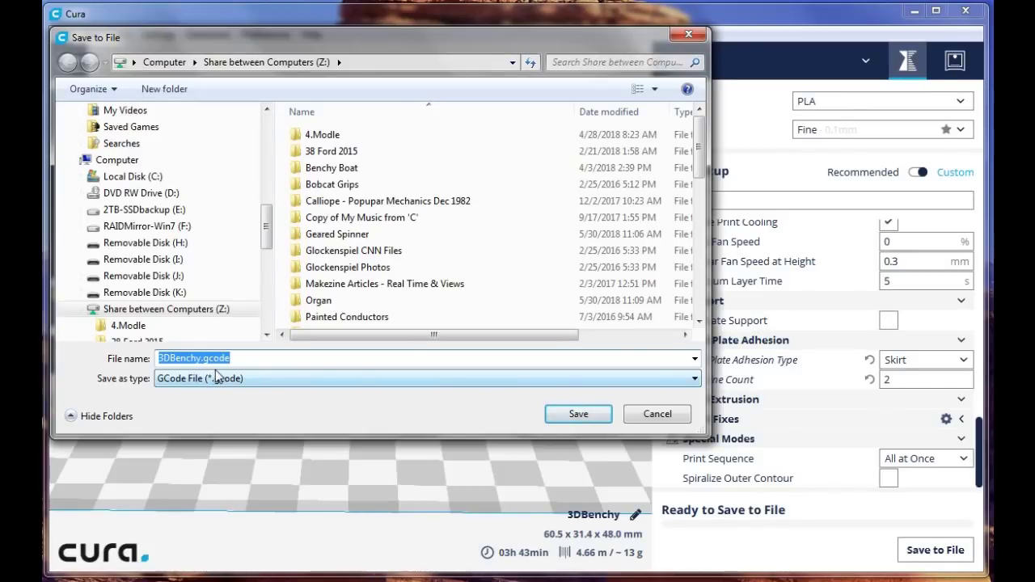
left_click(580, 417)
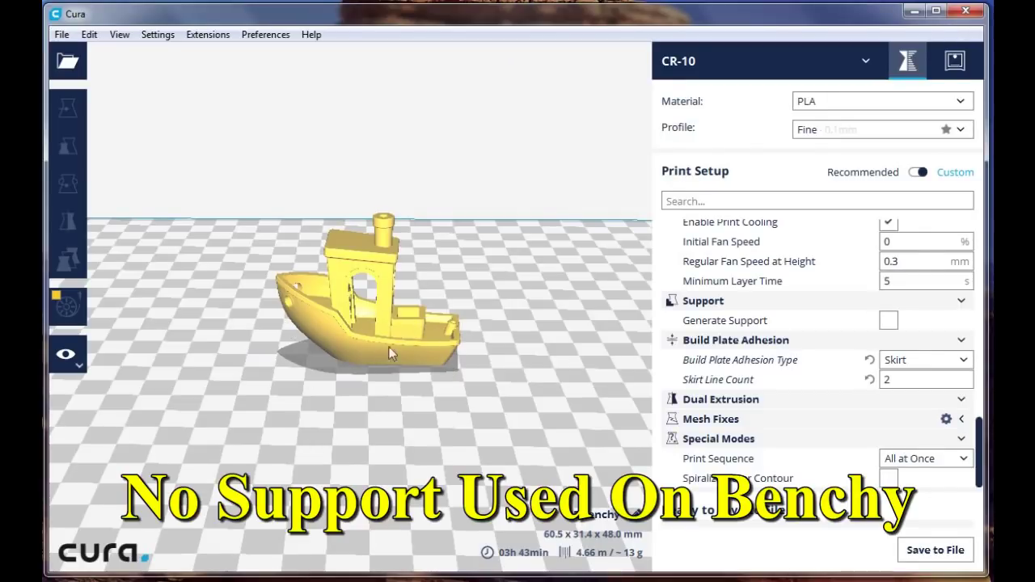
Step: Switch the sliced boat to the Layers view and lower the displayed layer to layer 1
left_click(72, 354)
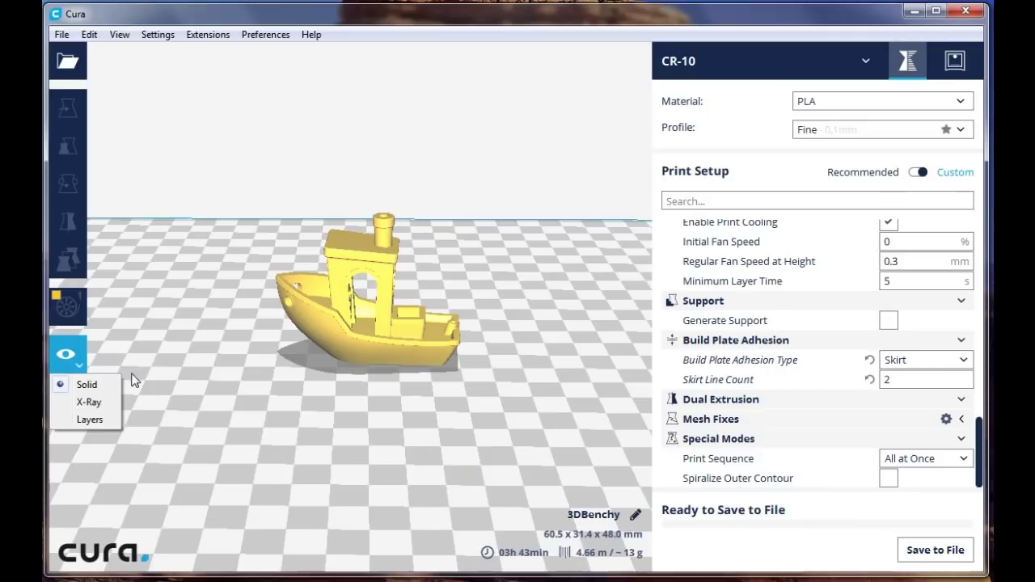
left_click(89, 419)
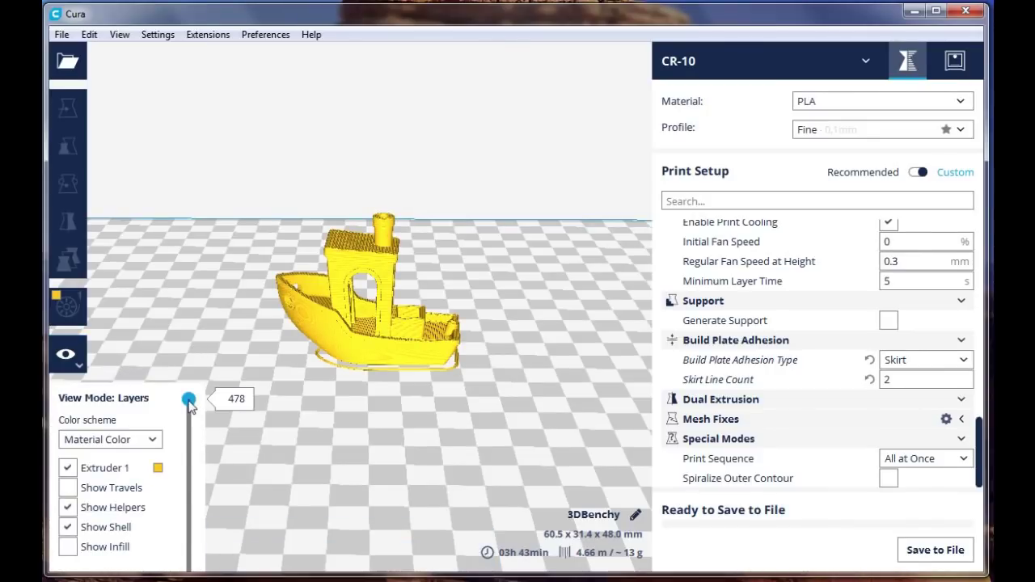
left_click_drag(189, 407, 189, 573)
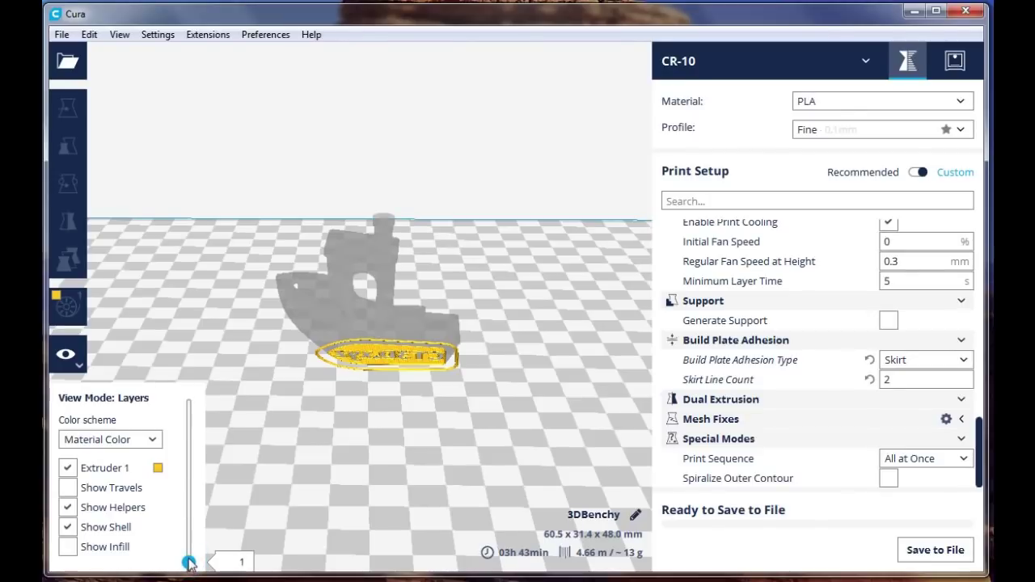
Step: Step upward through the boat's first layers to layer 22 to examine how the hull bottom builds up
left_click_drag(191, 561, 193, 557)
key("Up")
key("Up")
key("Up")
key("Up")
key("Up")
key("Up")
key("Up")
key("Up")
key("Up")
key("Up")
key("Up")
key("Up")
key("Up")
key("Up")
key("Up")
key("Up")
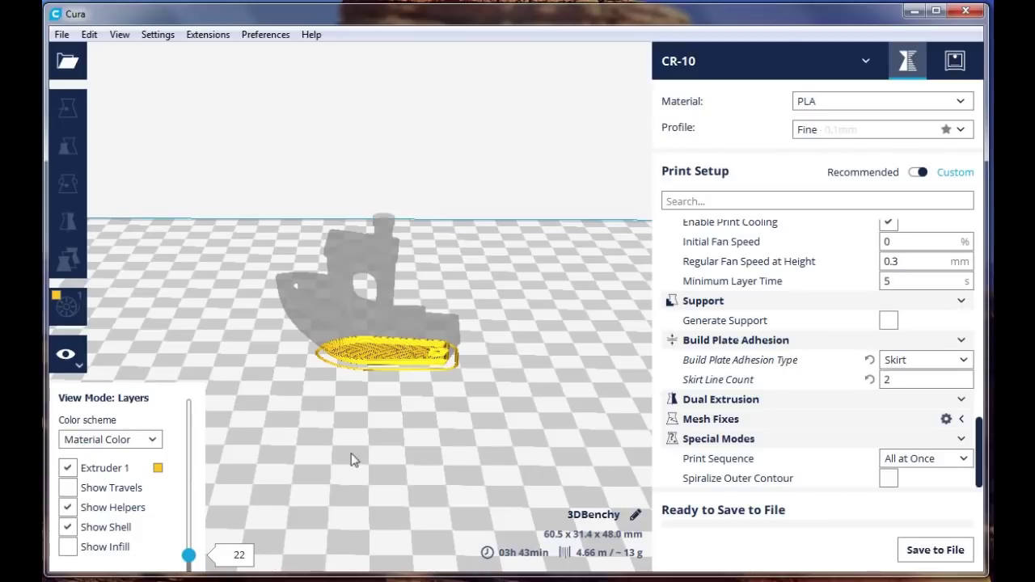
Step: Preview the boat's layers up to layer 82 and on to the final layer 478, and return to the Solid view
left_click_drag(188, 556, 205, 534)
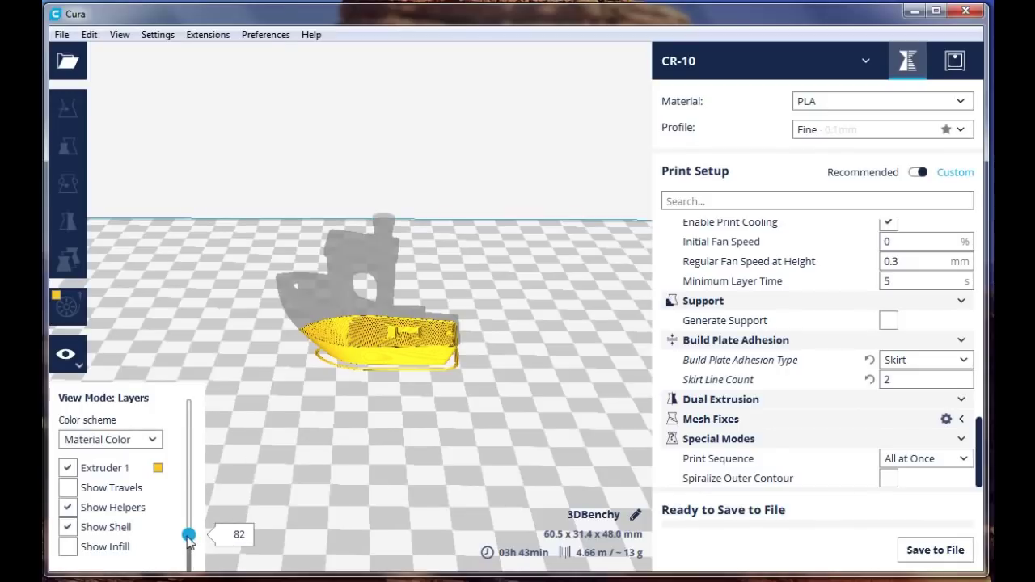
left_click_drag(189, 535, 189, 390)
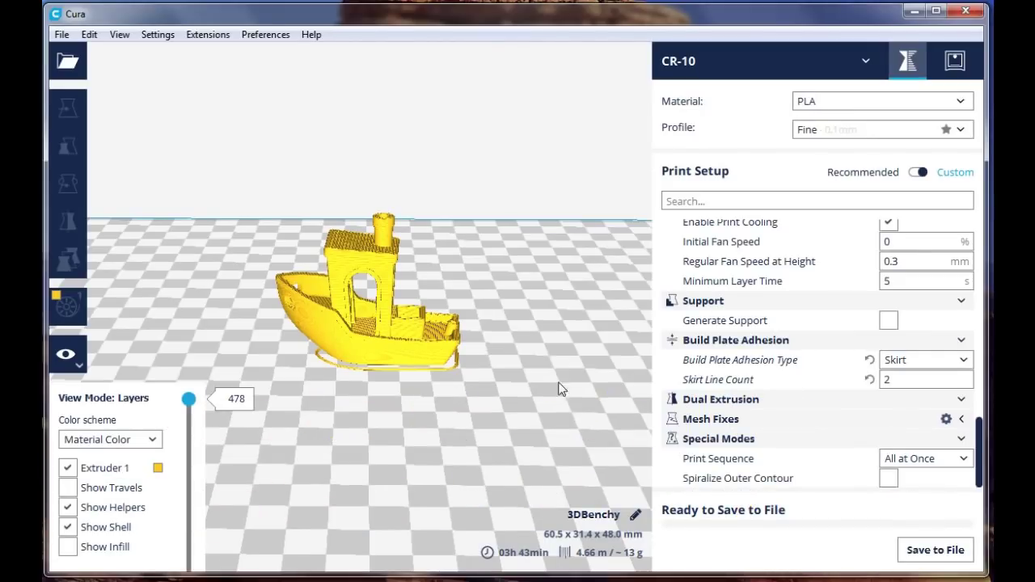
left_click(67, 366)
left_click(82, 386)
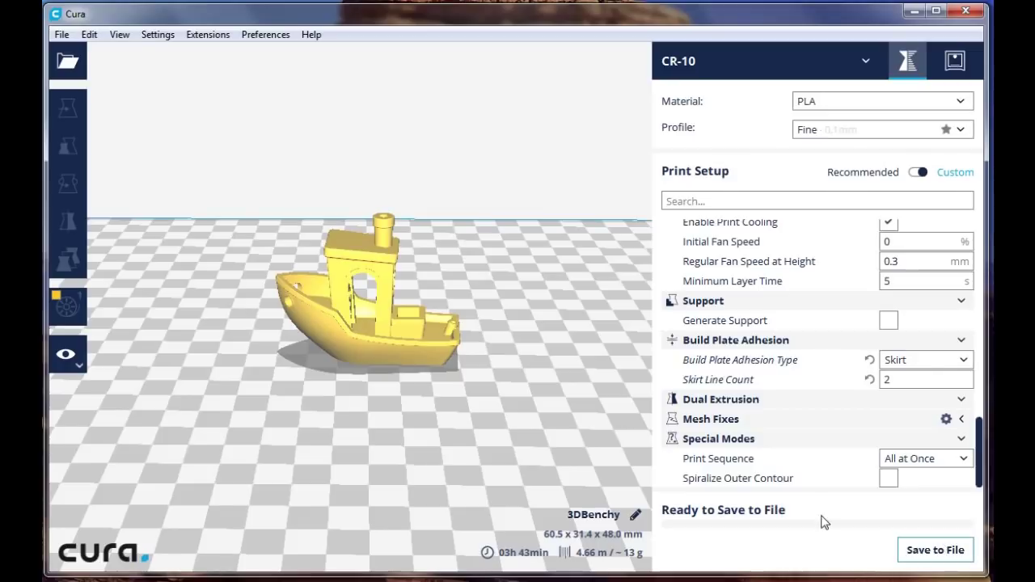
Step: Clear the boat model from the build plate
scroll(343, 350, "down", 5)
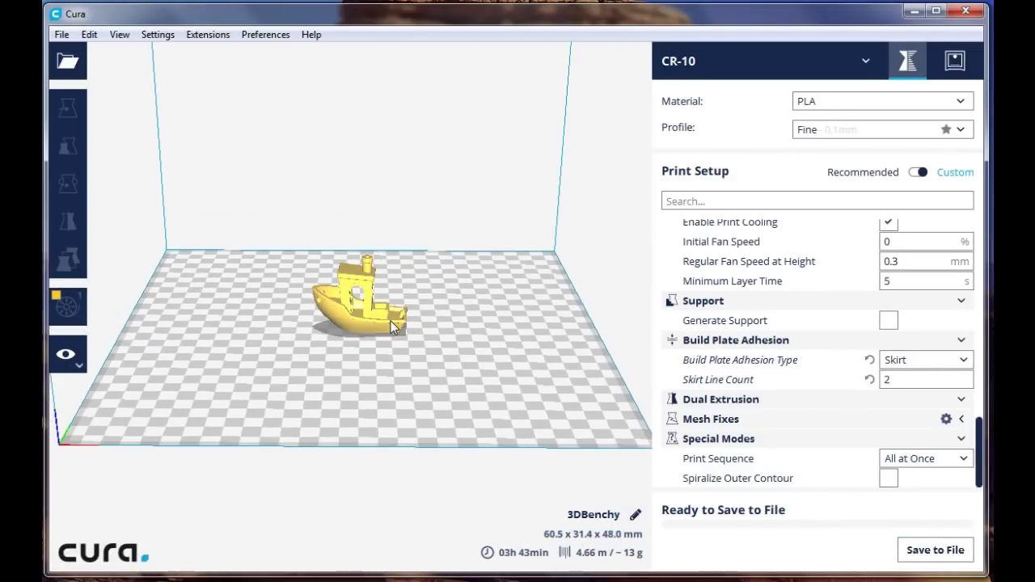
middle_click_drag(391, 321, 381, 378)
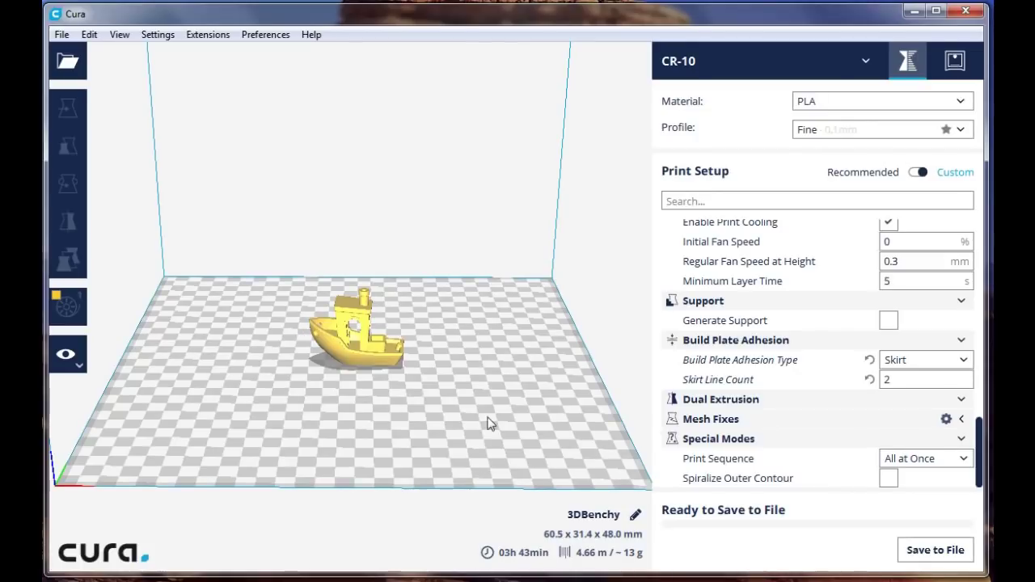
right_click(371, 401)
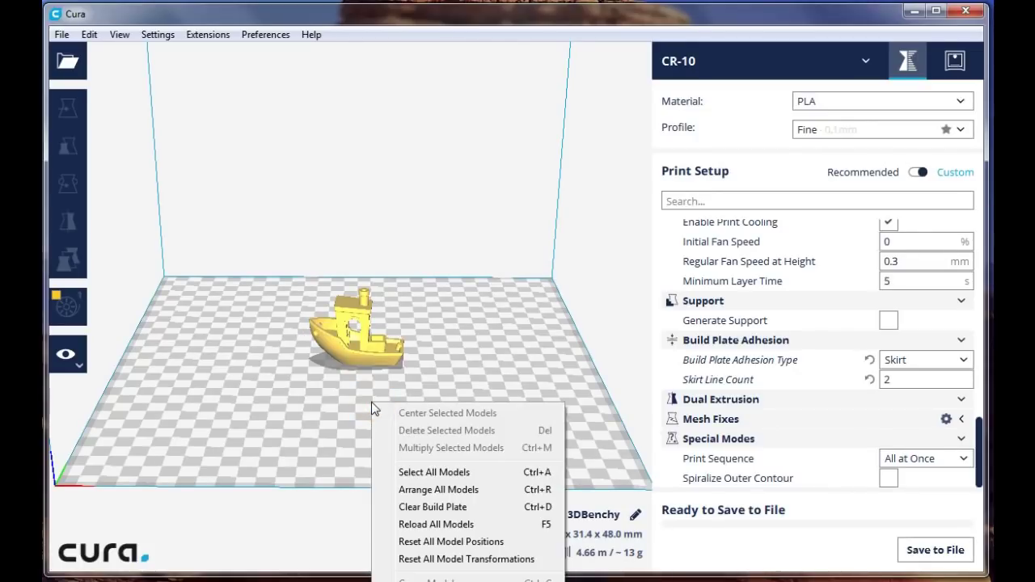
left_click(422, 508)
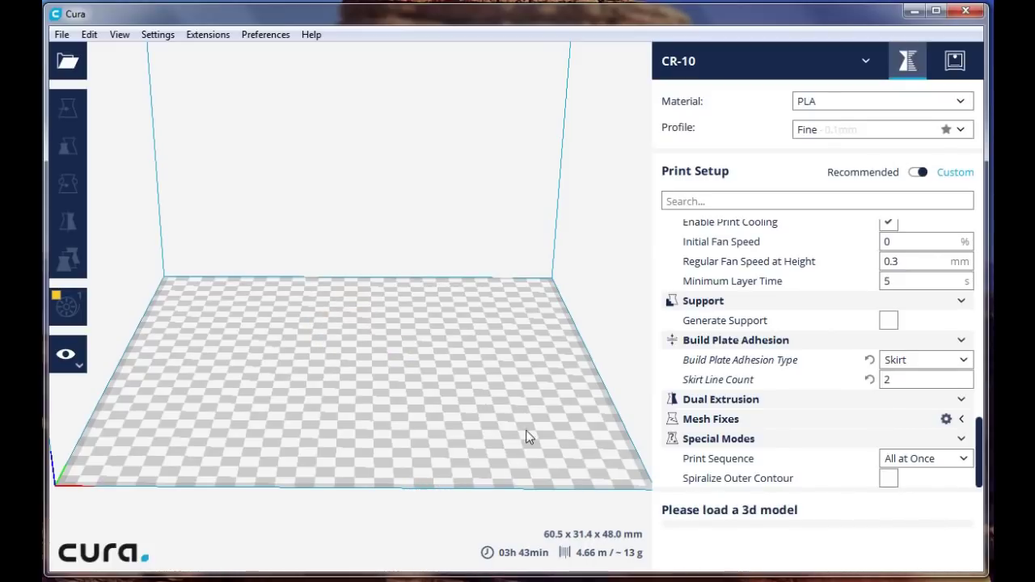
Step: Review the wall and infill settings, and load Top_3-8.stl from the Share between Computers (Z:) drive
left_click_drag(982, 480, 984, 250)
scroll(984, 245, "down", 3)
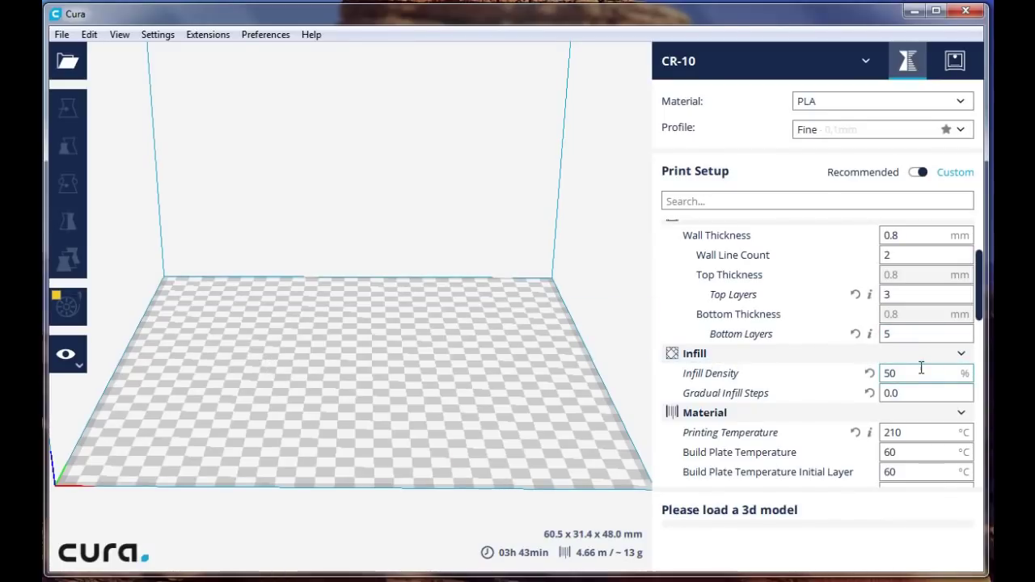
mouse_move(921, 367)
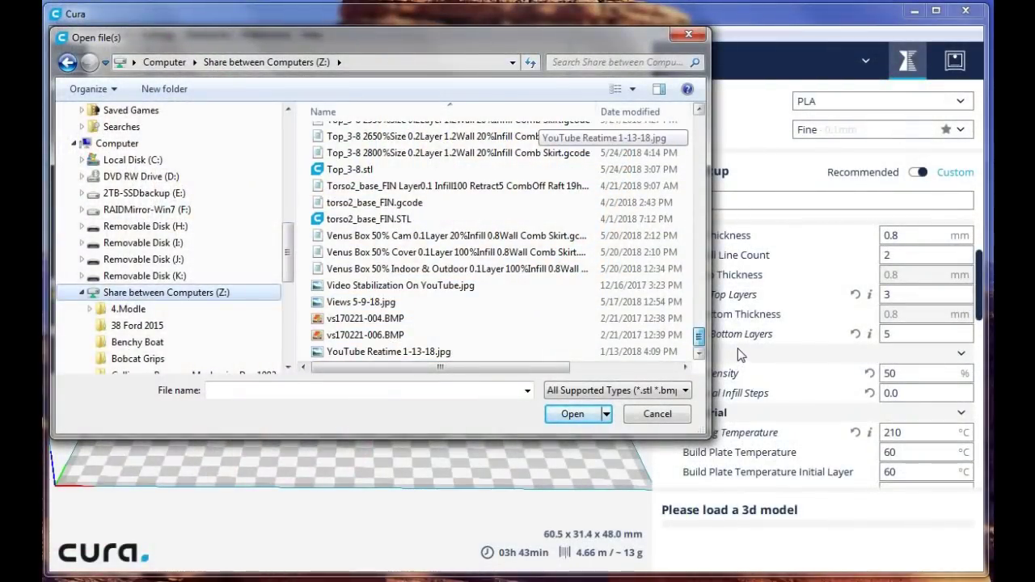
left_click(349, 169)
left_click(572, 414)
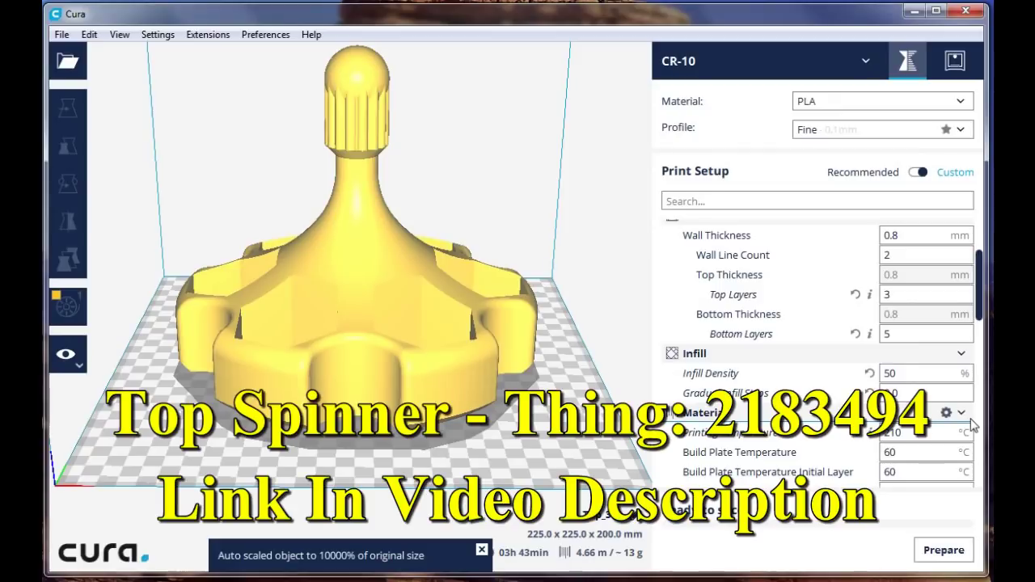